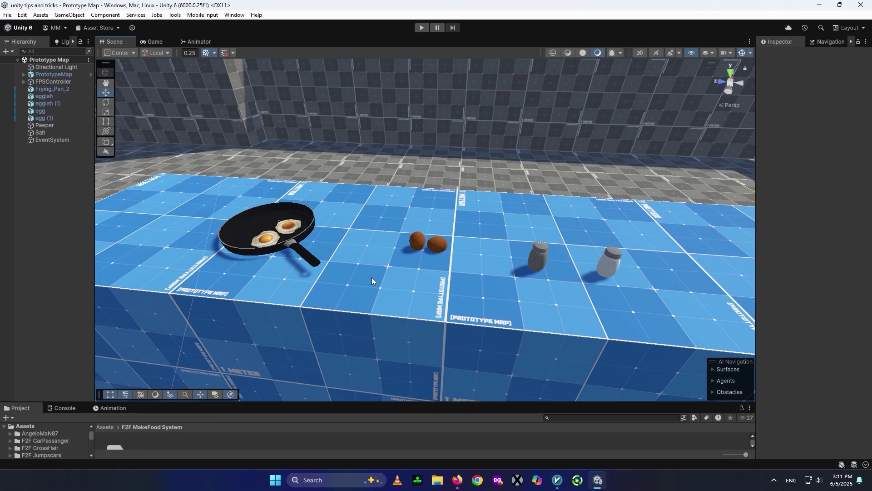
Step: Inspect the fried eggs in the frying pan and the two whole eggs on the counter
click(268, 241)
click(291, 226)
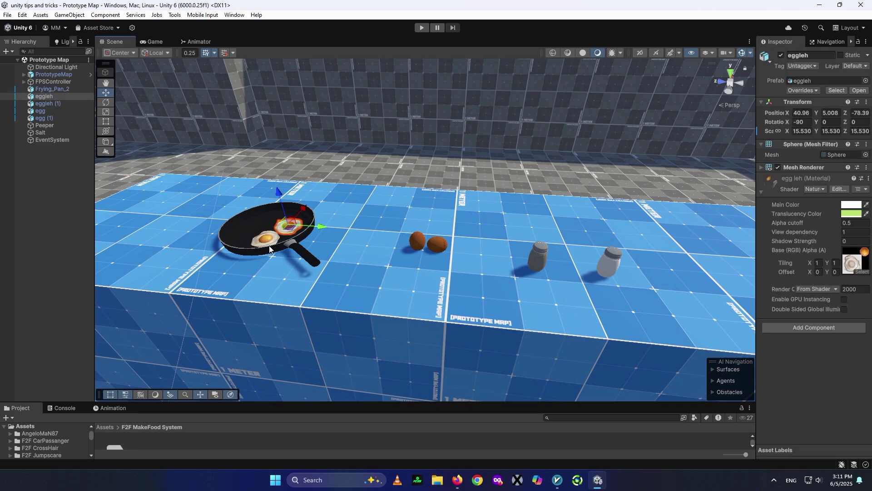
click(246, 241)
click(406, 241)
click(418, 240)
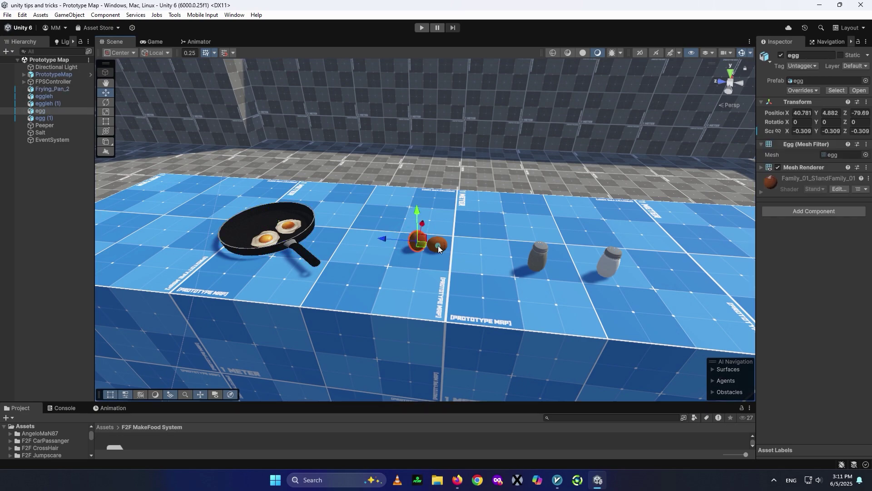
click(436, 245)
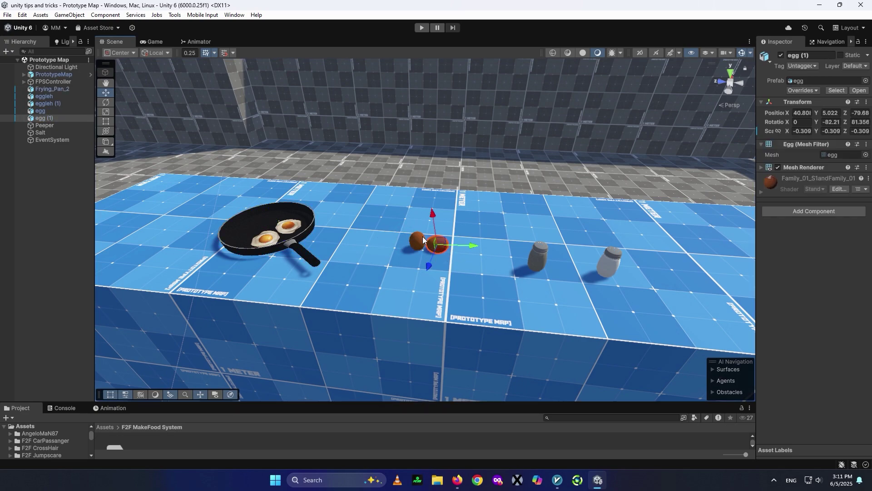
Step: Deactivate the fried egg object eggleh, reactivate it and clear the selection
click(292, 227)
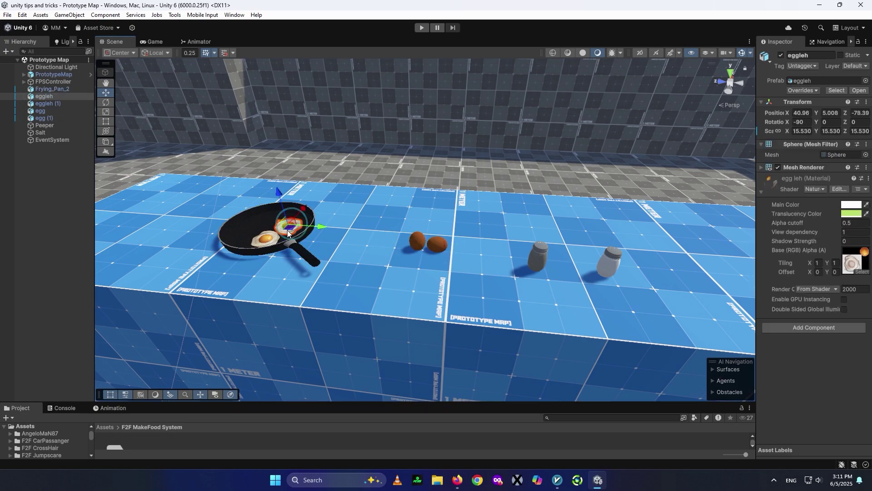
click(781, 56)
click(780, 56)
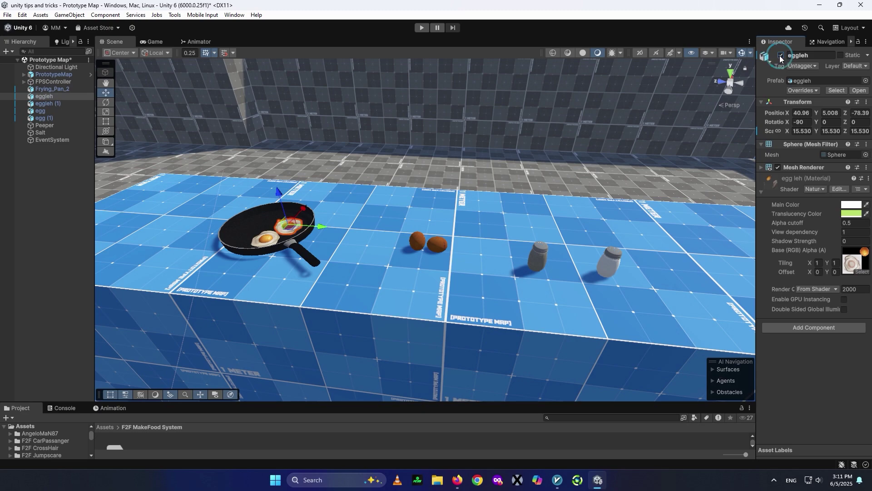
click(599, 269)
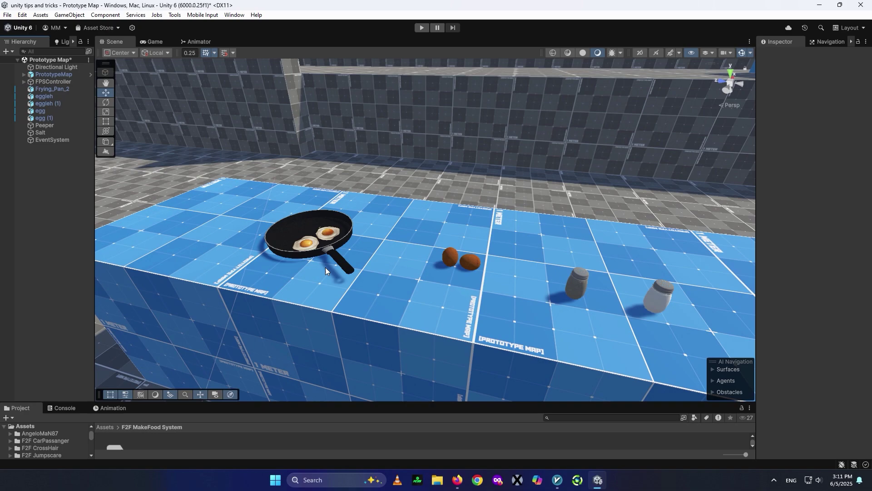
Step: Create a new UI Canvas at the root of the Prototype Map scene
right_drag(325, 267, 391, 247)
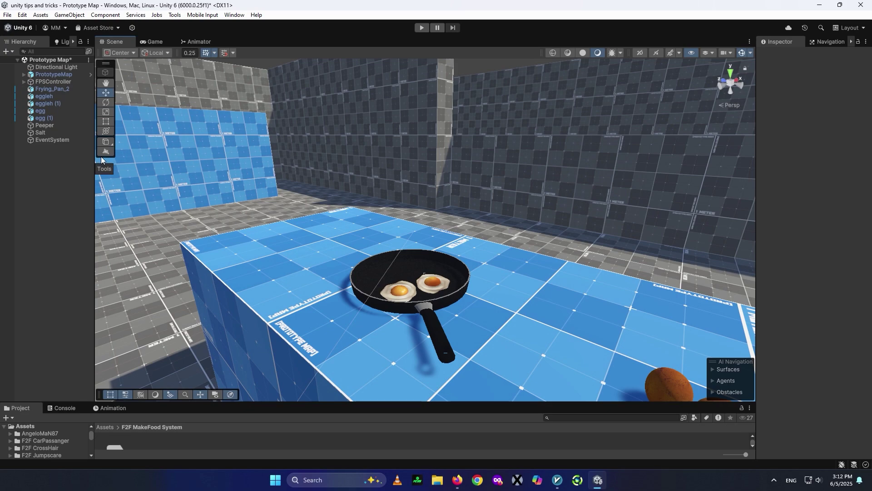
right_click(36, 180)
click(57, 374)
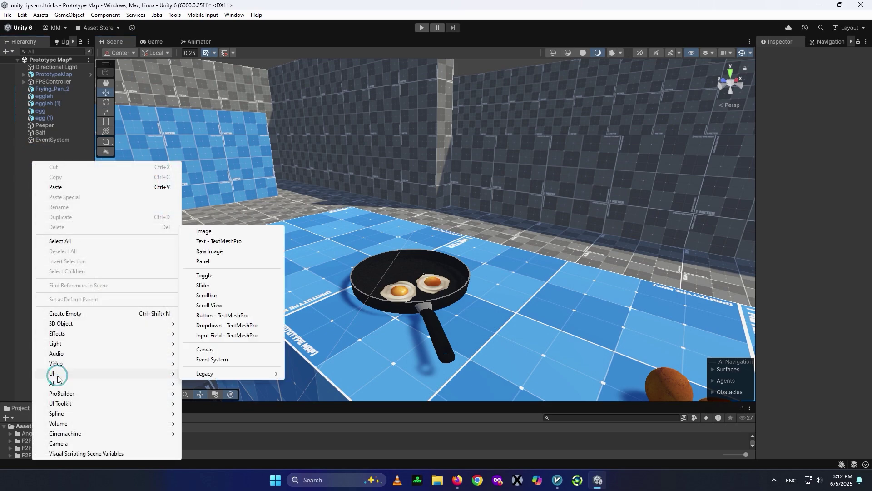
click(213, 350)
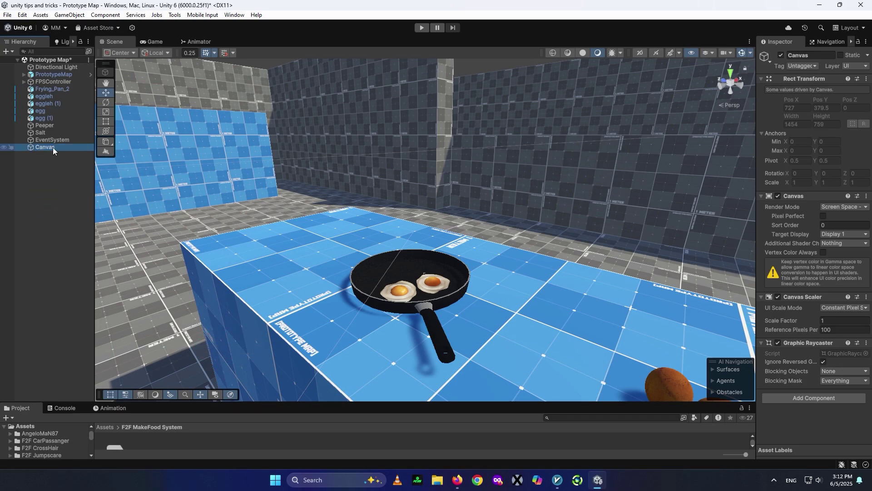
click(9, 216)
click(42, 165)
Step: Widen the component properties area and set the Canvas's Render Mode to World Space
drag(756, 223, 634, 244)
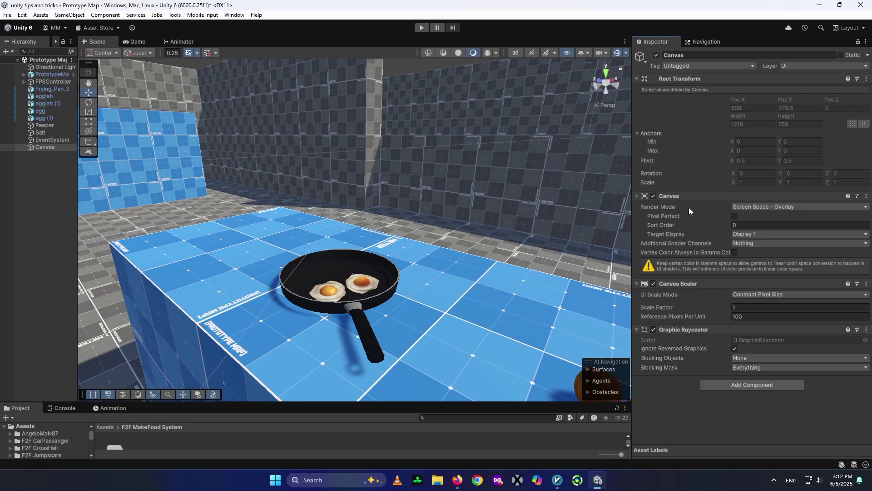
click(636, 196)
click(637, 196)
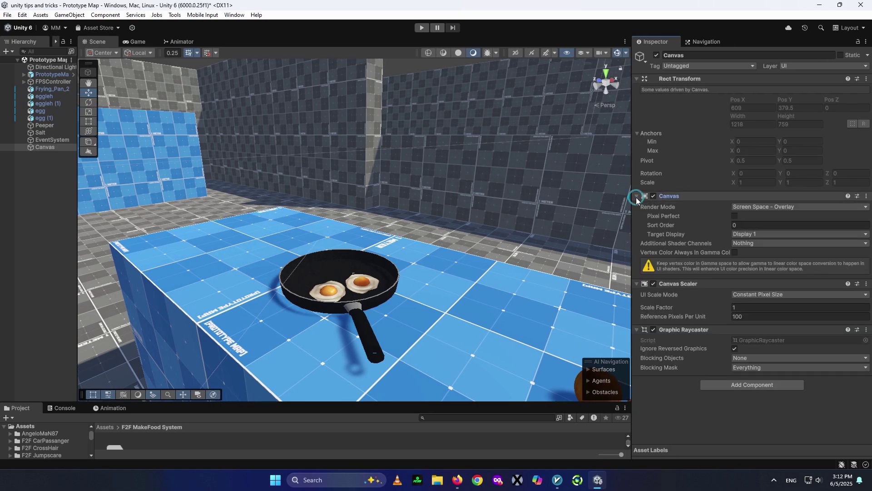
click(757, 206)
click(754, 237)
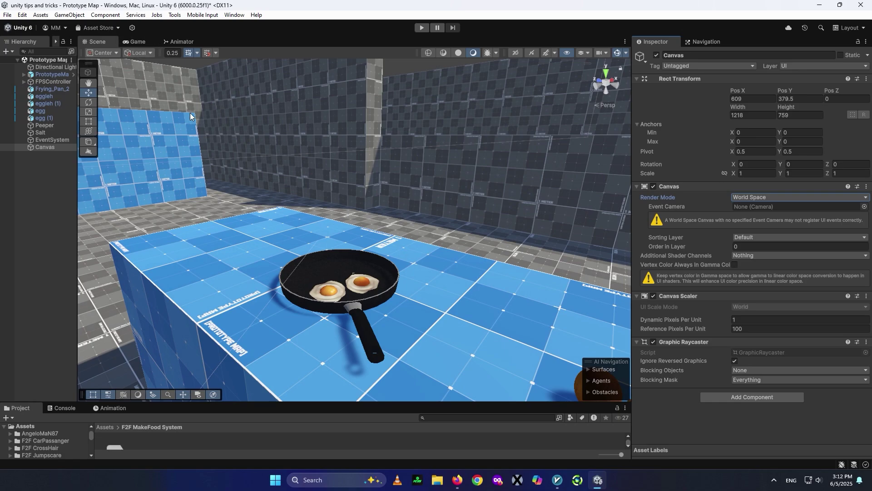
Step: Make the Canvas a child of the Frying_Pan_2 object
mouse_move(383, 233)
right_down()
mouse_move(373, 235)
mouse_move(395, 234)
mouse_move(364, 236)
mouse_move(370, 240)
right_up()
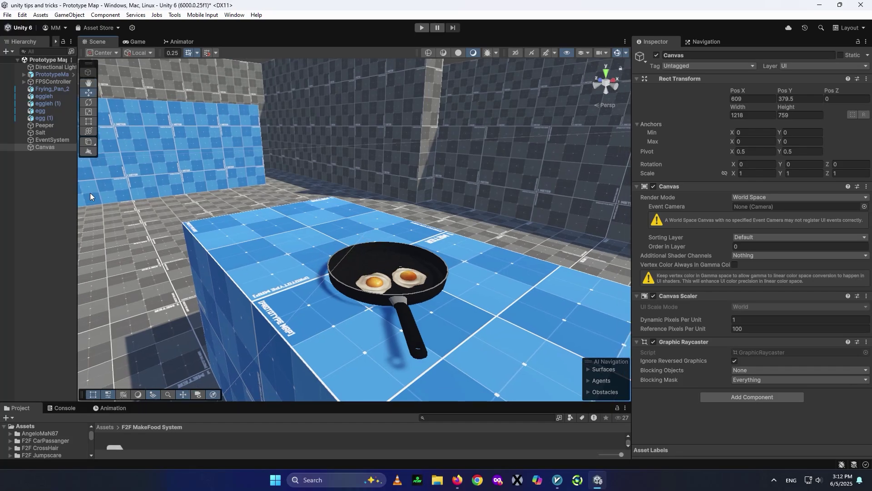
drag(78, 196, 99, 196)
key(f)
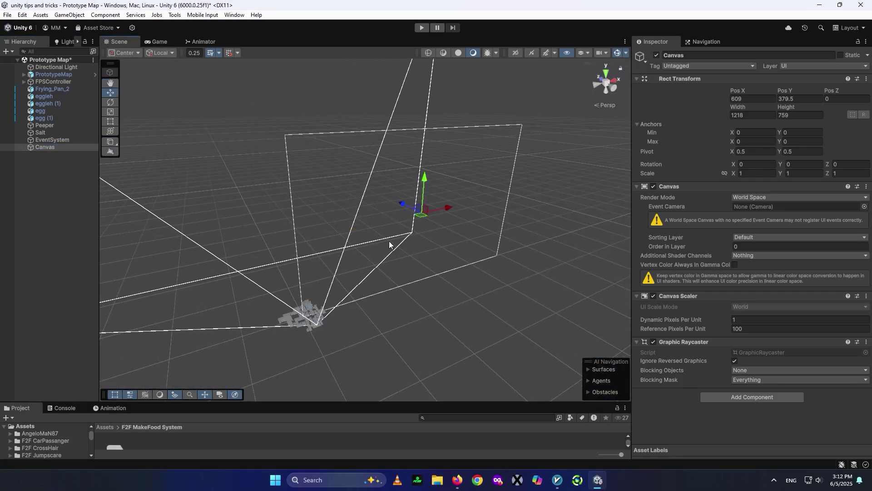
right_drag(389, 242, 377, 251)
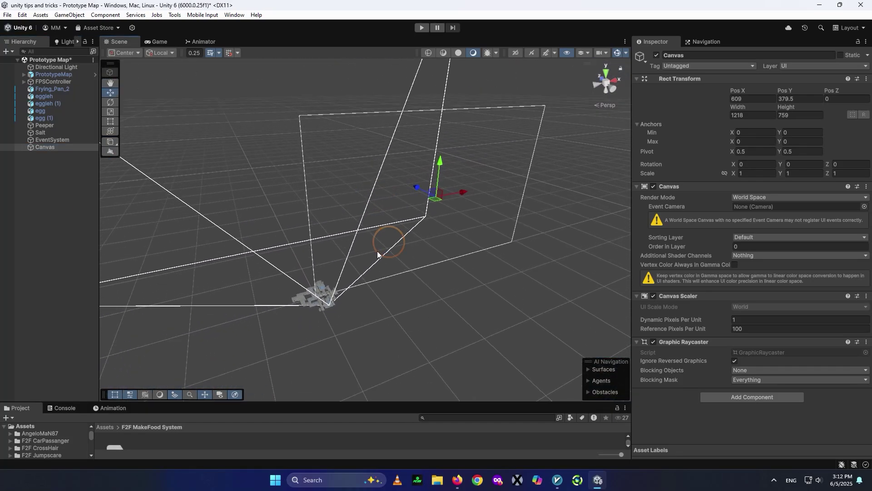
double_click(64, 88)
right_drag(347, 245, 393, 248)
key(w)
drag(39, 147, 59, 135)
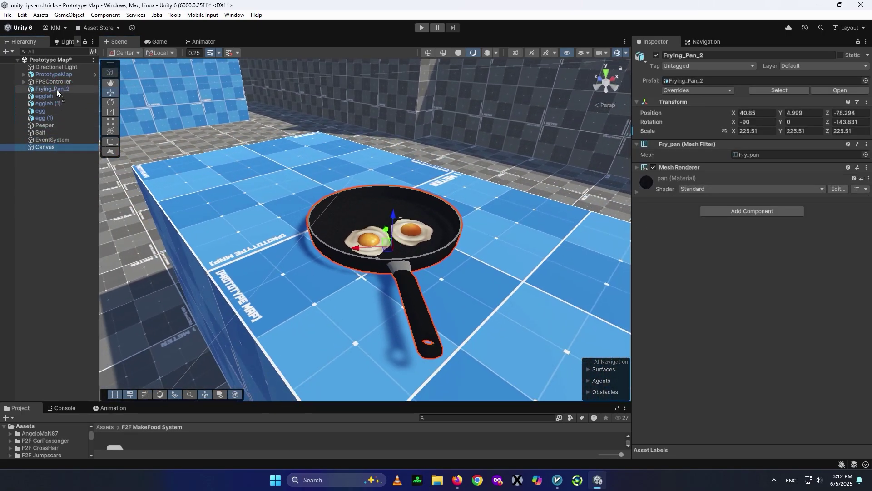
drag(56, 89, 56, 88)
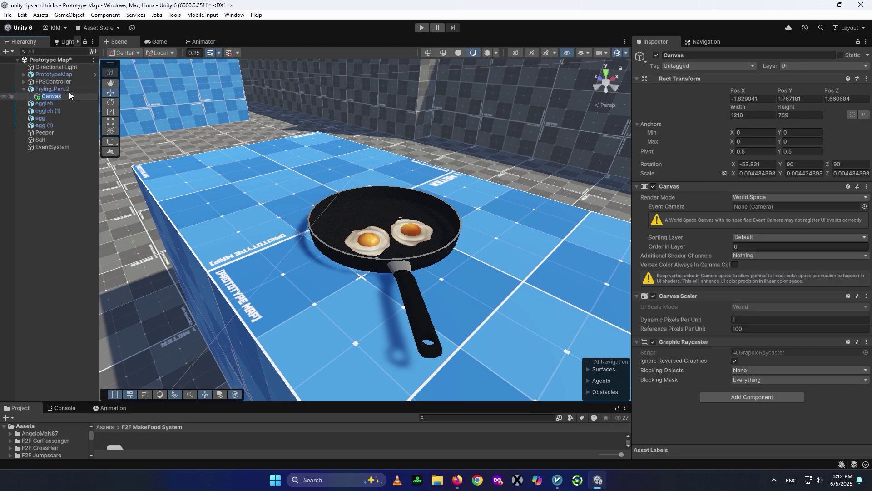
Step: Set the Canvas's Pos X, Pos Y and Pos Z to 0
click(750, 98)
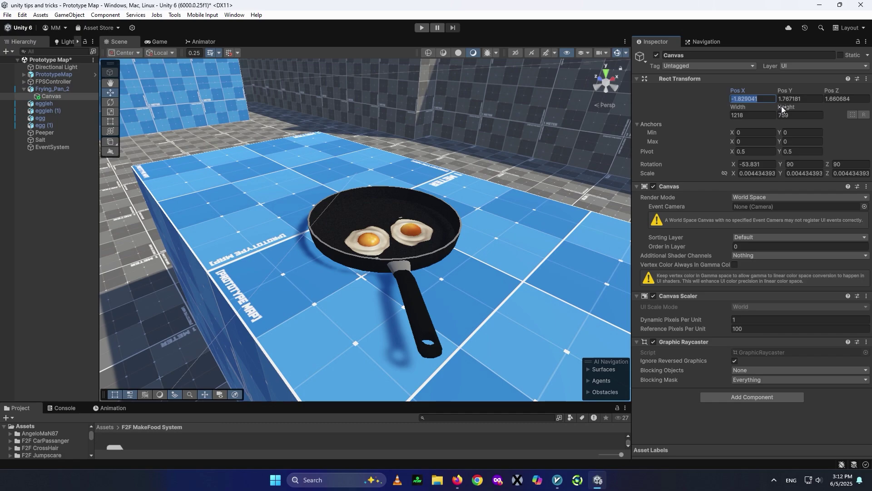
text(0)
click(830, 94)
text(0)
Step: Scale the Canvas down uniformly until it is only slightly wider than the blue counter holding the pan
right_drag(411, 170, 399, 172)
key(f)
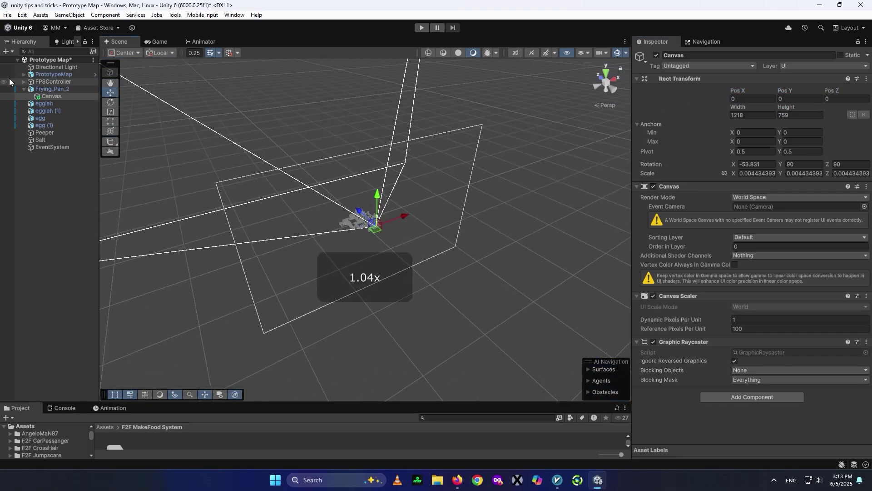
click(53, 89)
click(47, 97)
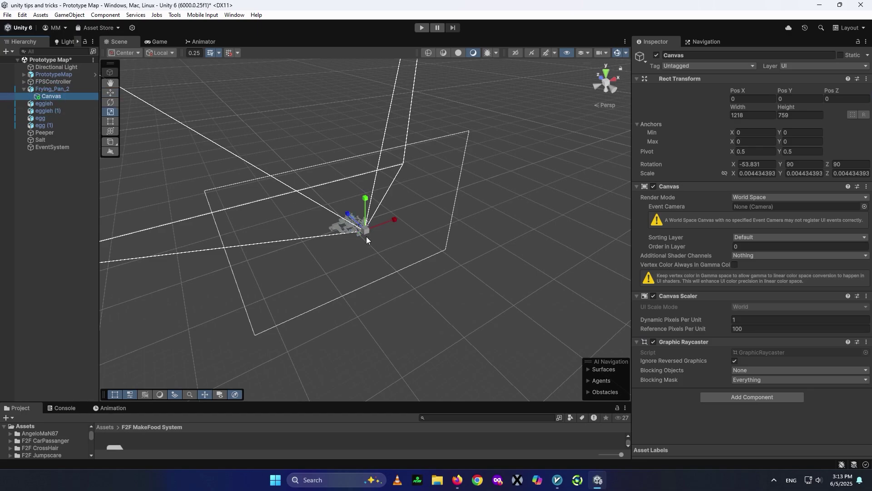
drag(368, 231, 322, 232)
double_click(55, 96)
scroll(339, 236, up, 18)
Step: Raise the Canvas above the frying pan to a Pos Z of 0.00254
key(s)
right_drag(409, 178, 393, 166)
key(d)
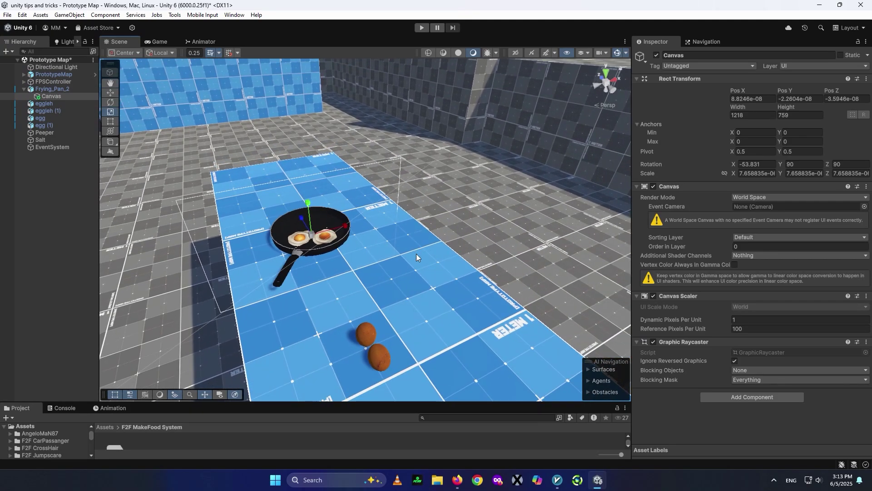
key(w)
right_drag(236, 245, 195, 244)
key(w)
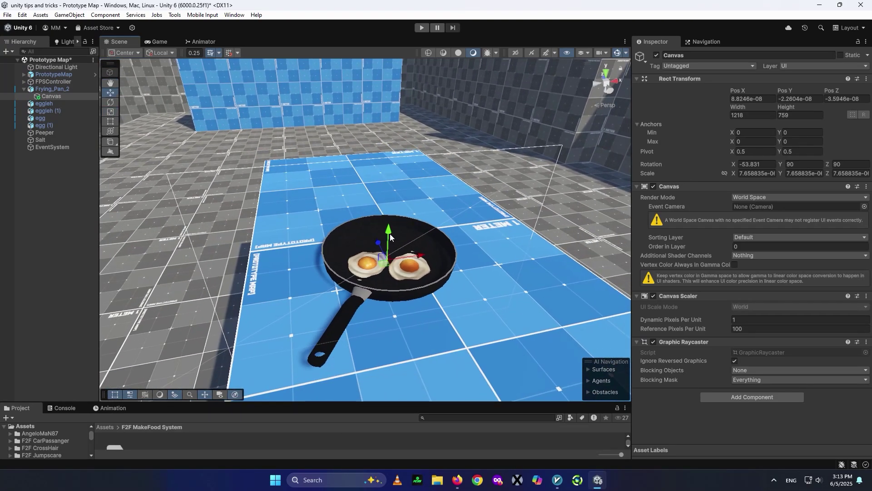
drag(389, 232, 394, 155)
key(s)
key(d)
right_drag(404, 177, 358, 208)
key(a)
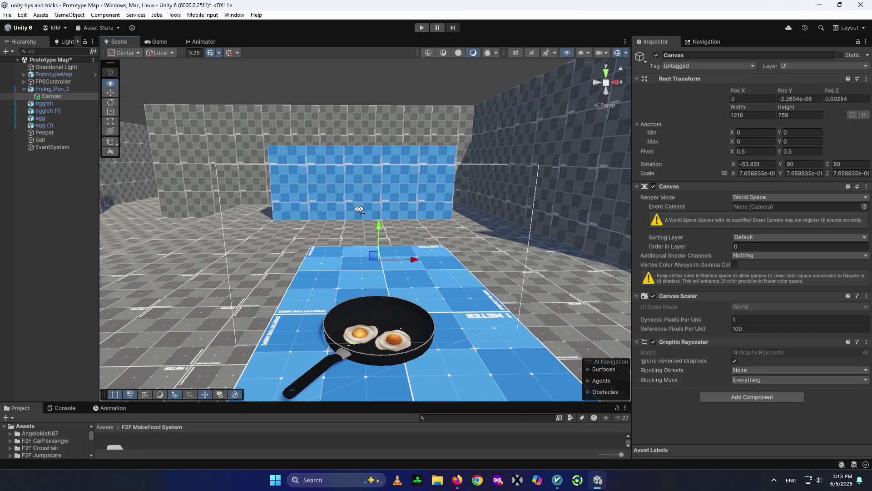
Step: Add a legacy UI Text element as a child of the Canvas
right_click(44, 96)
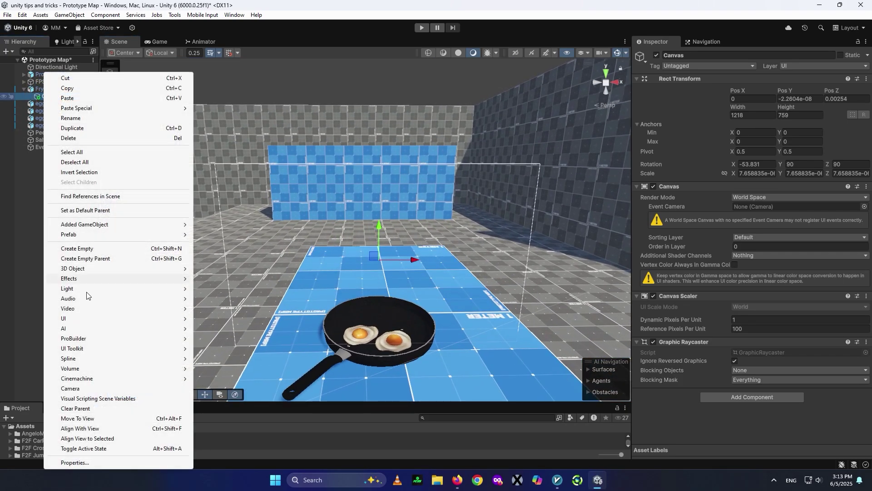
click(68, 318)
click(237, 459)
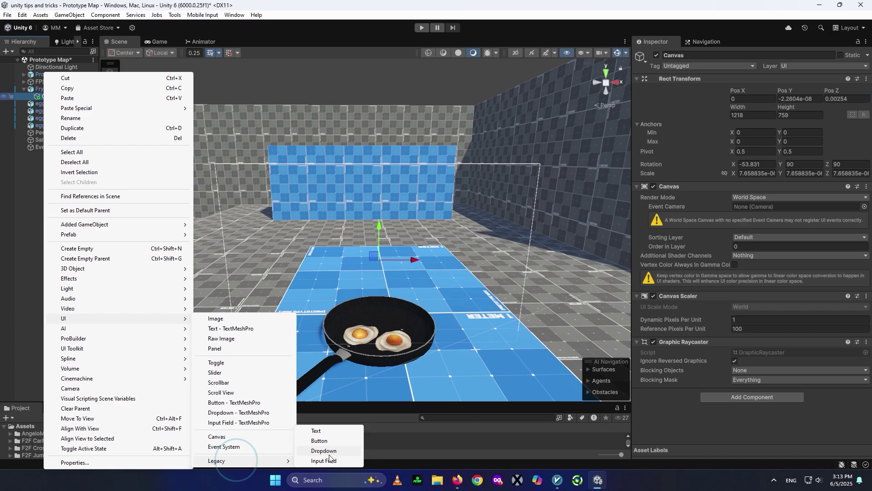
click(321, 431)
alt+drag(346, 313, 377, 356)
right_drag(377, 356, 396, 297)
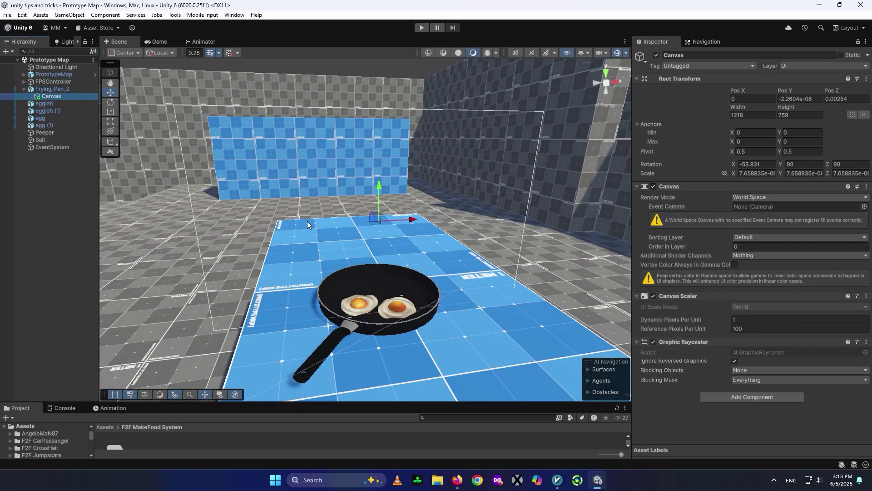
Step: Try turning the Canvas by -90 degrees to an X rotation of -143.831 and shifting it sideways to Pos X 0.00147, Pos Y -0.00107
right_drag(310, 225, 287, 217)
alt+drag(288, 216, 370, 251)
key(e)
key(ctrl+z)
click(769, 164)
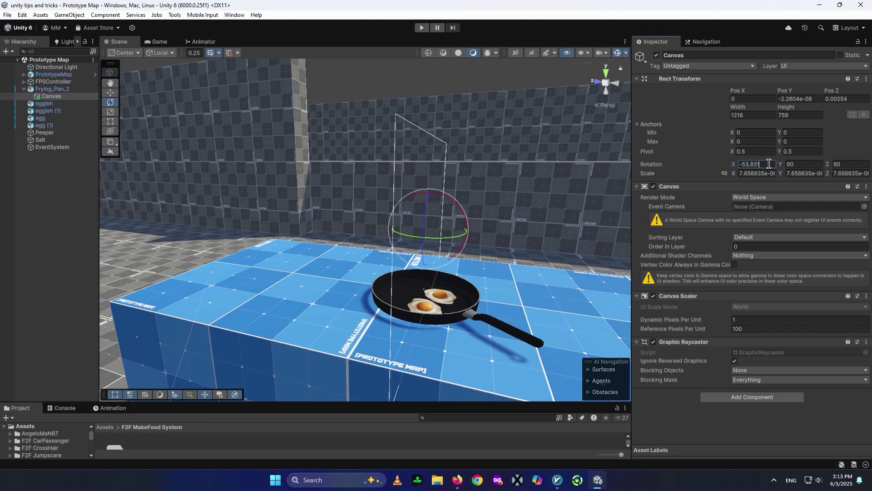
text(-90)
right_drag(524, 235, 378, 271)
key(w)
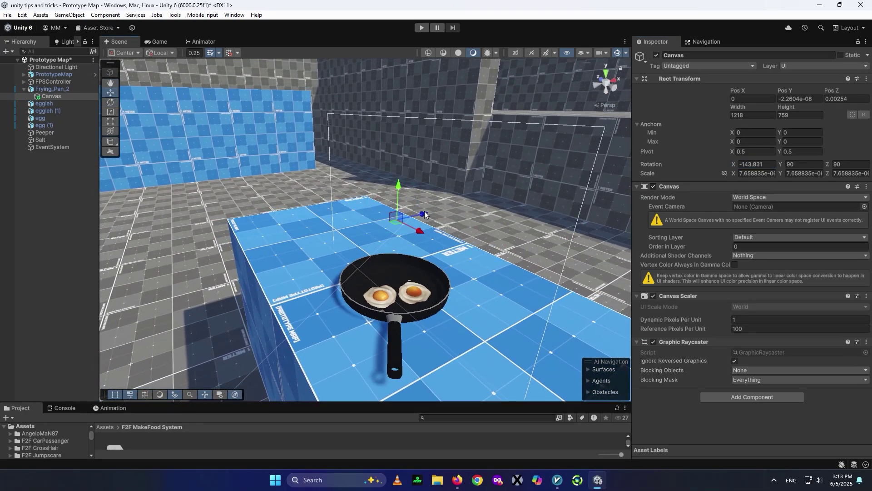
drag(424, 213, 376, 244)
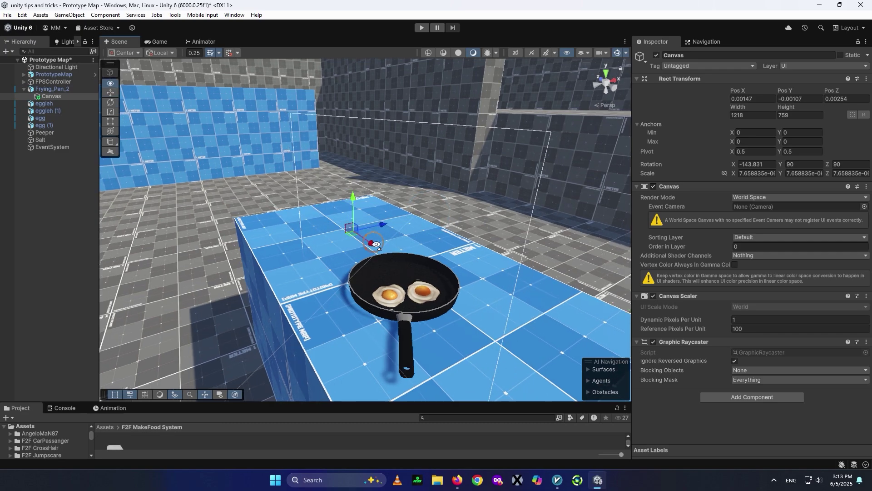
right_drag(377, 244, 111, 257)
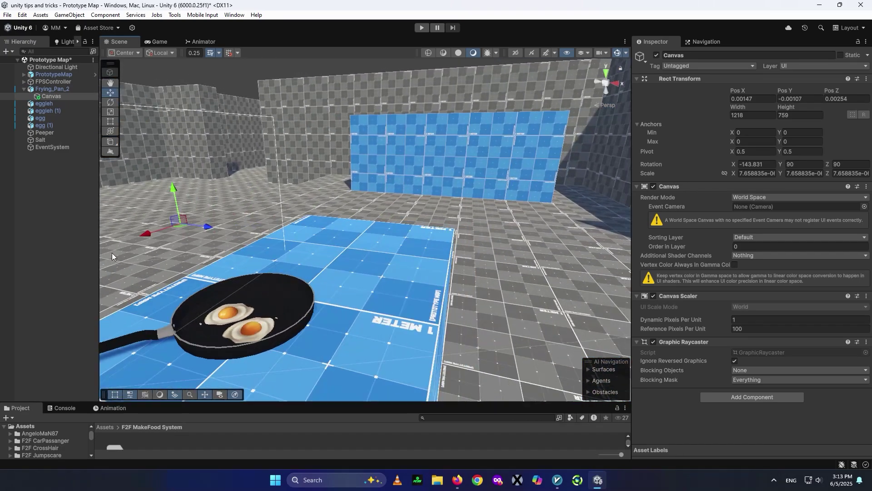
Step: Turn the Canvas by 90 degrees to an X rotation of 36.169 and shift it to Pos X 0.00151, Pos Y -0.0011
alt+drag(112, 253, 574, 238)
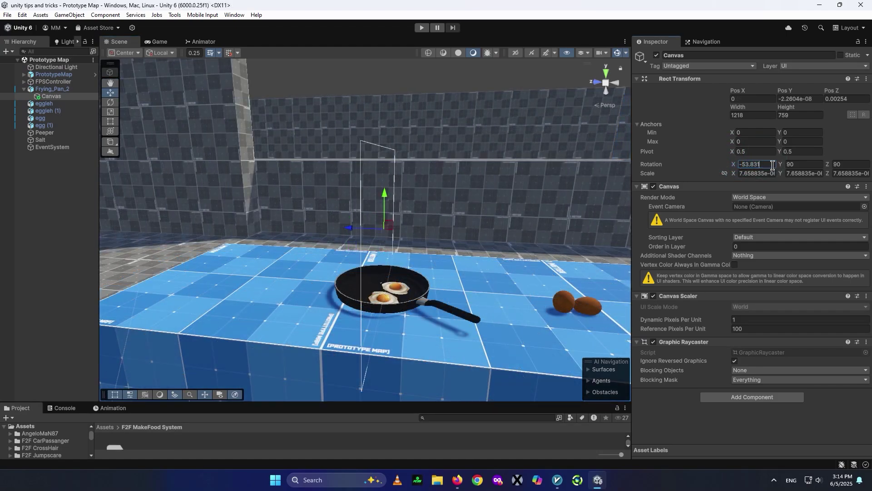
text(90)
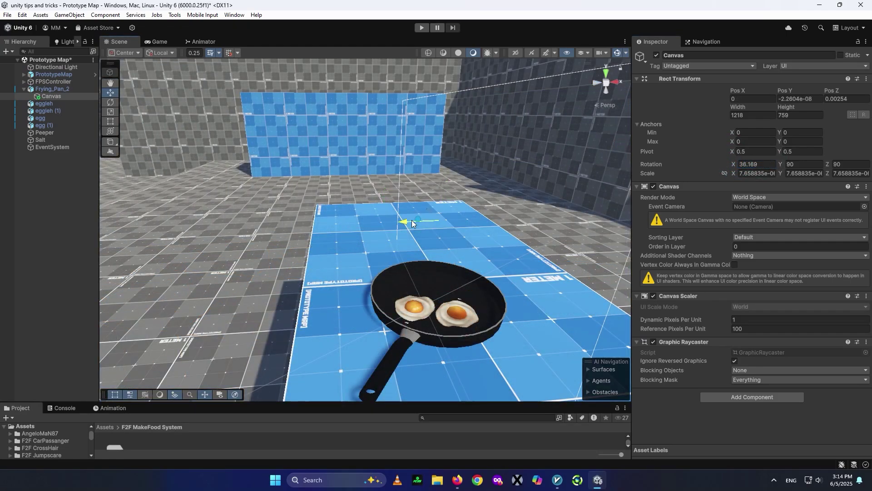
drag(407, 227, 345, 228)
right_drag(277, 254, 266, 255)
alt+drag(267, 255, 490, 245)
right_drag(490, 246, 504, 246)
Step: Raise the Canvas to Pos Z 0.00359 and center it over the pan at Pos X 0.0001, Pos Y -7e-05
drag(338, 157, 335, 121)
alt+drag(275, 179, 413, 198)
scroll(414, 197, up, 3)
scroll(414, 197, down, 2)
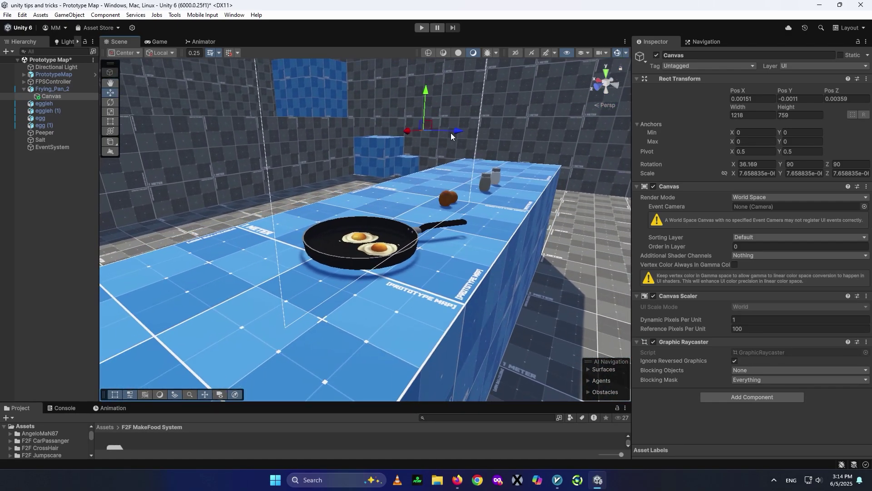
drag(450, 133, 344, 209)
Step: Narrow the Canvas symmetrically to a width of about 613, keeping it centered over the pan, and save the scene
key(t)
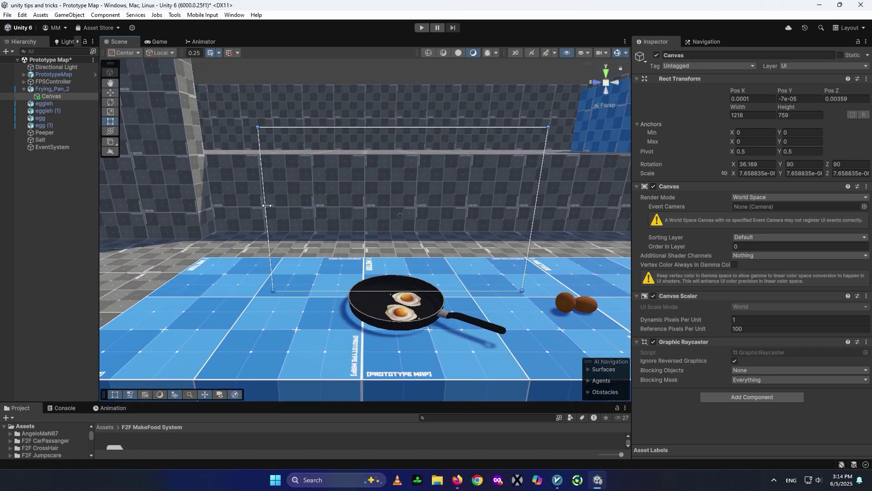
alt+drag(266, 205, 334, 209)
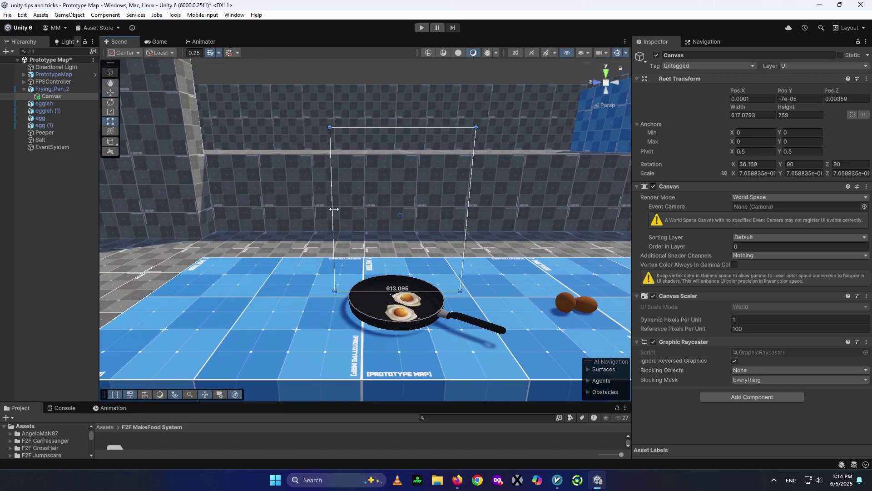
scroll(352, 222, up, 3)
scroll(355, 225, down, 2)
right_drag(355, 224, 391, 228)
key(ctrl+s)
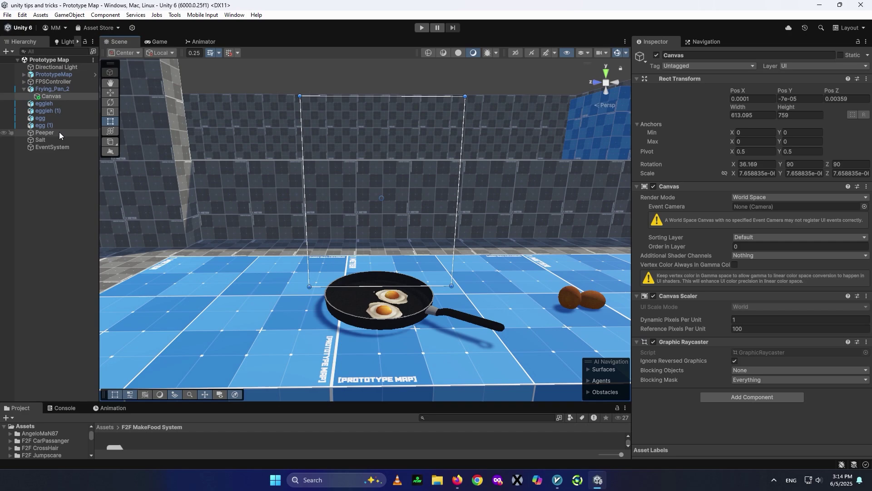
Step: Add a UI Toggle as a child of the Canvas
right_click(62, 96)
mouse_move(100, 318)
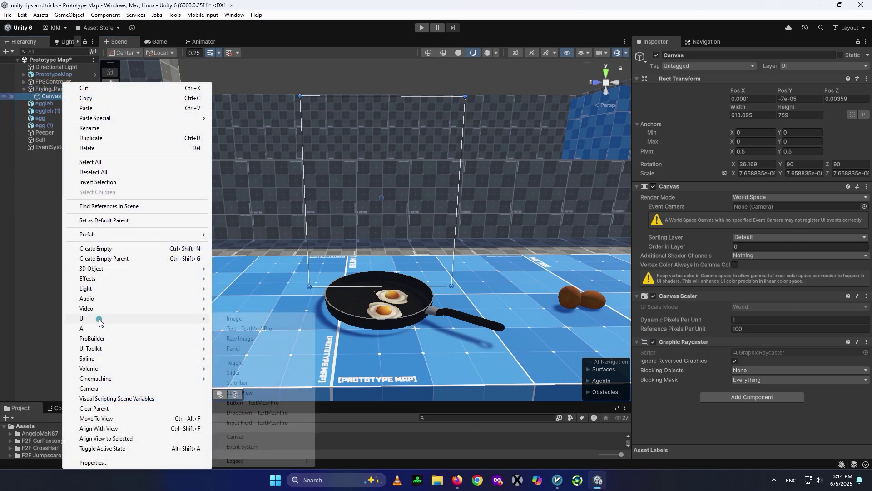
click(250, 364)
key(w)
right_drag(388, 210, 398, 241)
key(s)
Step: Flip the Canvas to face the other way by subtracting 180 from its X rotation
click(51, 96)
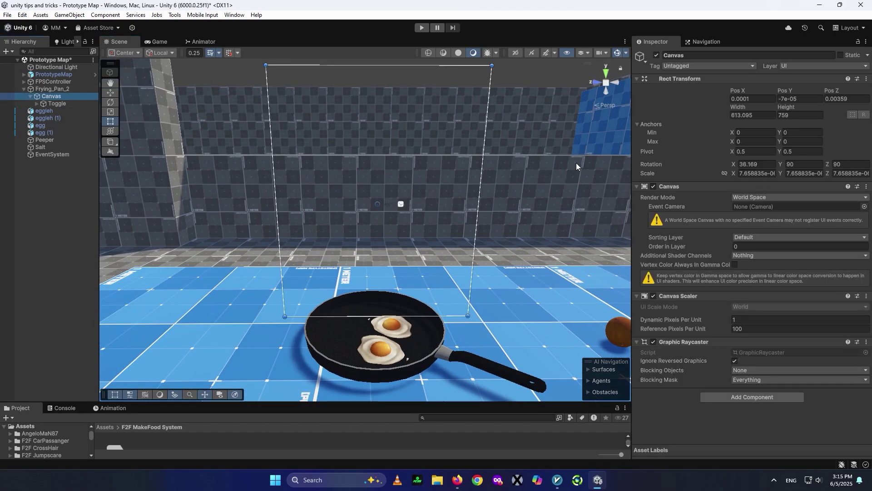
click(764, 165)
text(-)
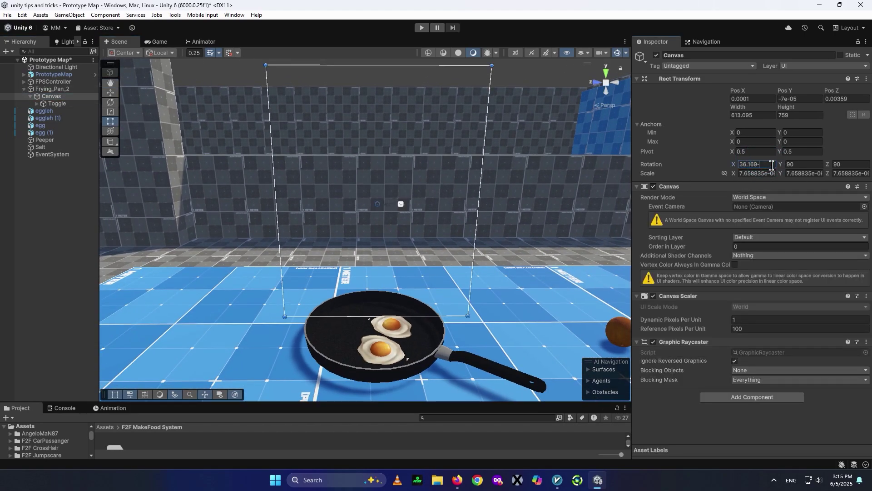
text(180)
right_drag(432, 293, 430, 287)
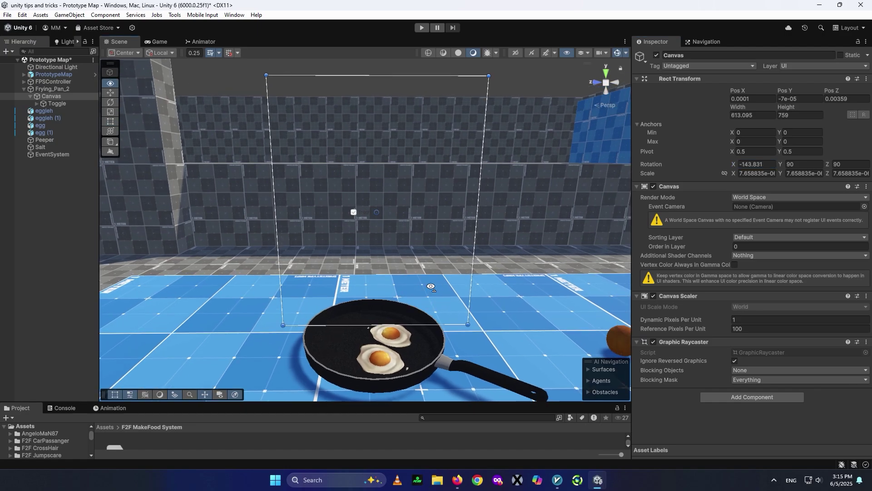
scroll(430, 286, up, 5)
scroll(430, 286, down, 4)
right_drag(350, 246, 450, 266)
Step: Enlarge the Toggle uniformly to a scale of about 3.15 and move it up to Pos Y 199 in the Canvas
click(51, 104)
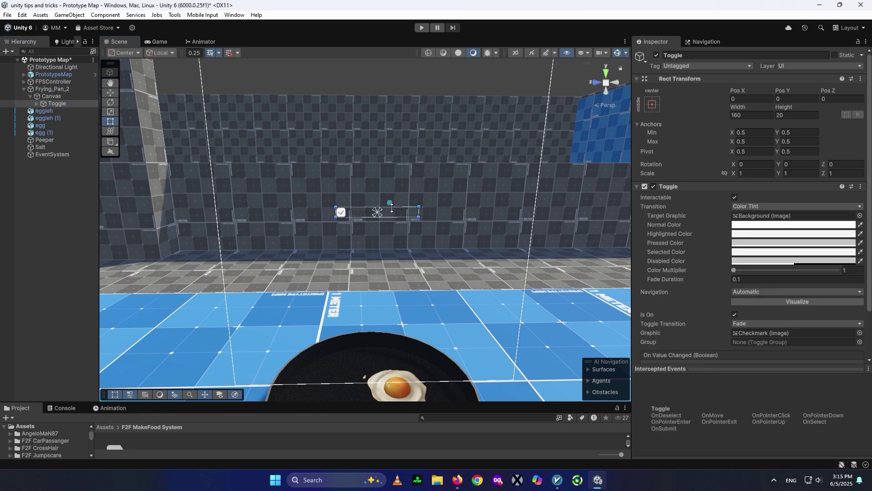
alt+drag(392, 208, 390, 181)
alt+drag(419, 210, 482, 209)
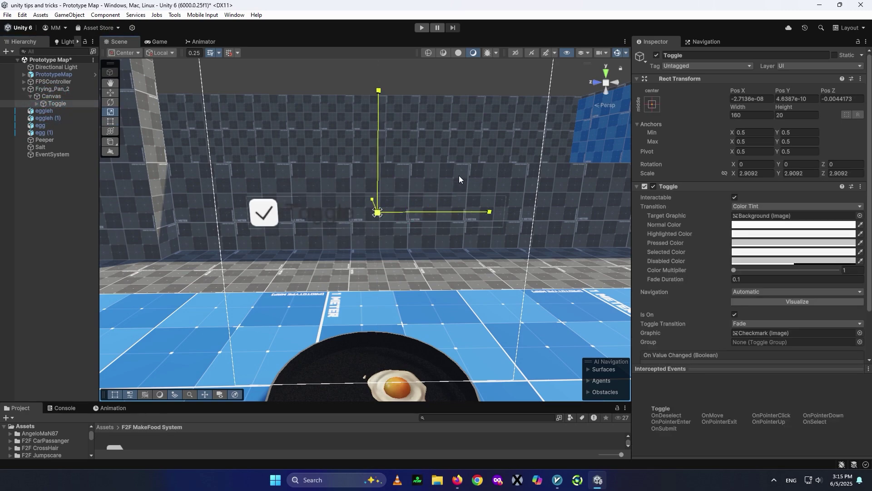
mouse_move(459, 176)
mouse_down()
mouse_move(445, 181)
mouse_move(457, 180)
mouse_up()
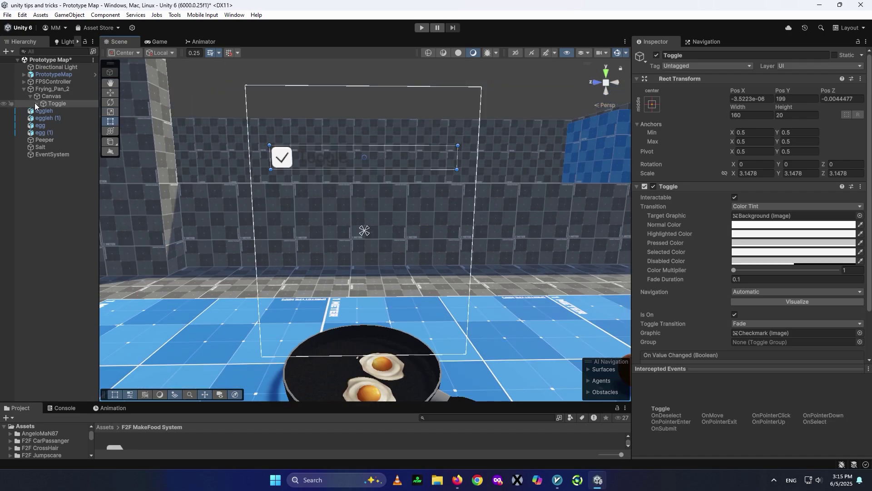
Step: Change the text color of the Toggle's Label to white (FFFFFF)
click(37, 104)
drag(99, 116, 155, 128)
click(67, 117)
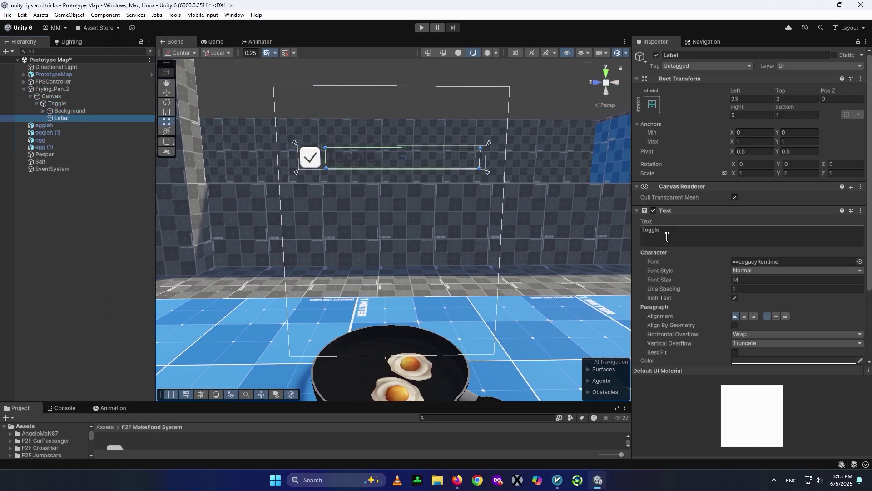
click(667, 237)
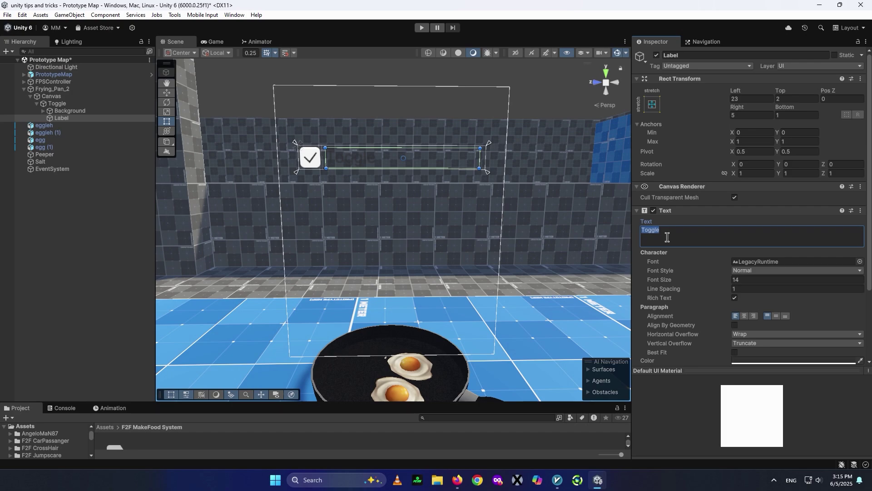
click(757, 359)
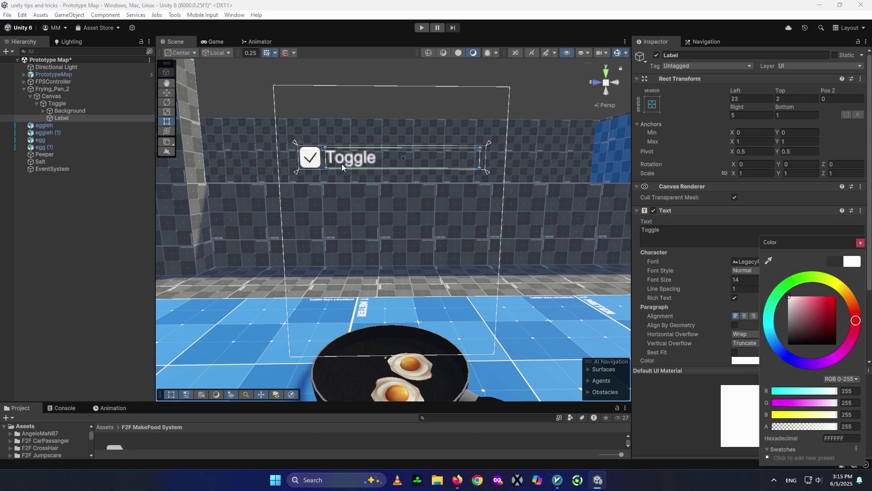
Step: Set the Label's font size to 15 and its font style to Bold
click(739, 278)
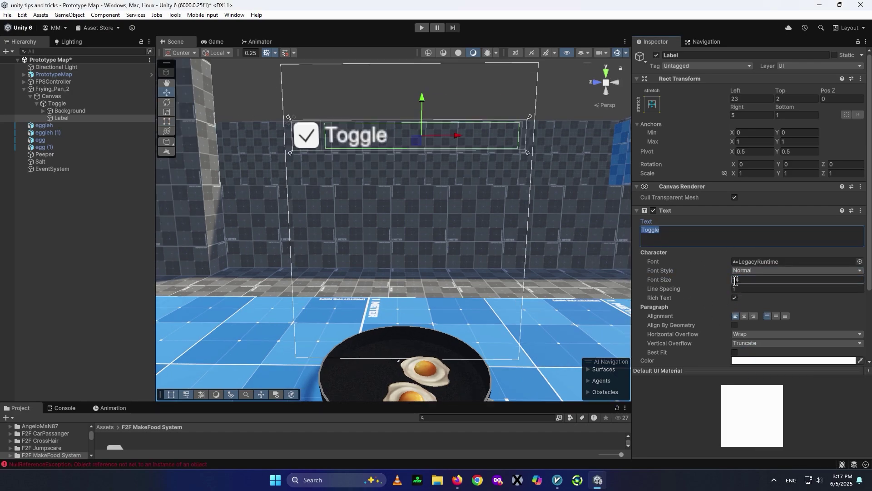
text(15)
click(751, 271)
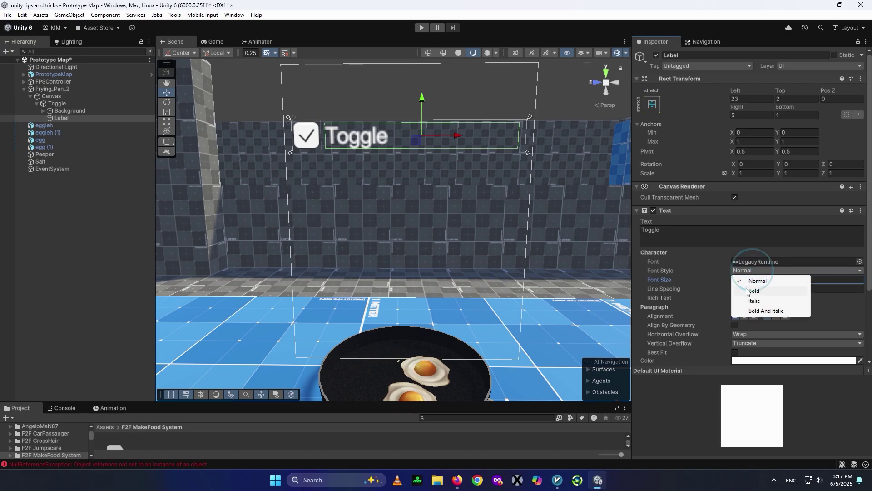
click(750, 289)
alt+drag(391, 260, 248, 63)
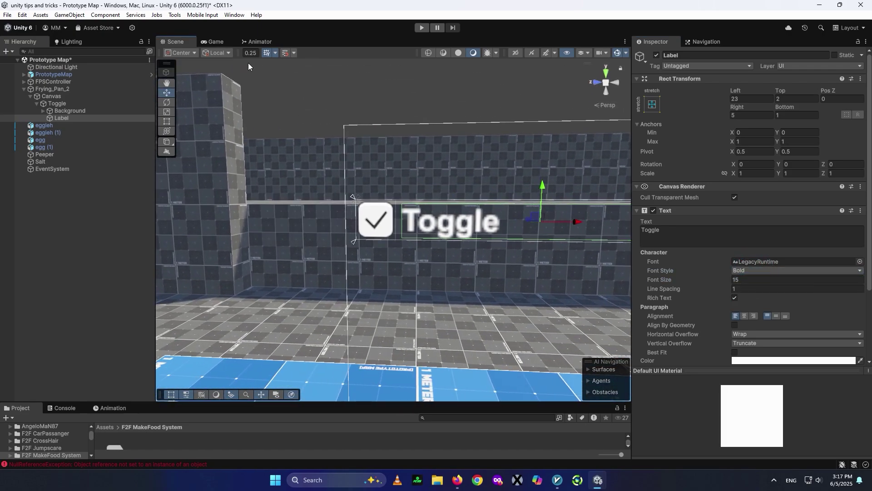
alt+drag(372, 176, 419, 267)
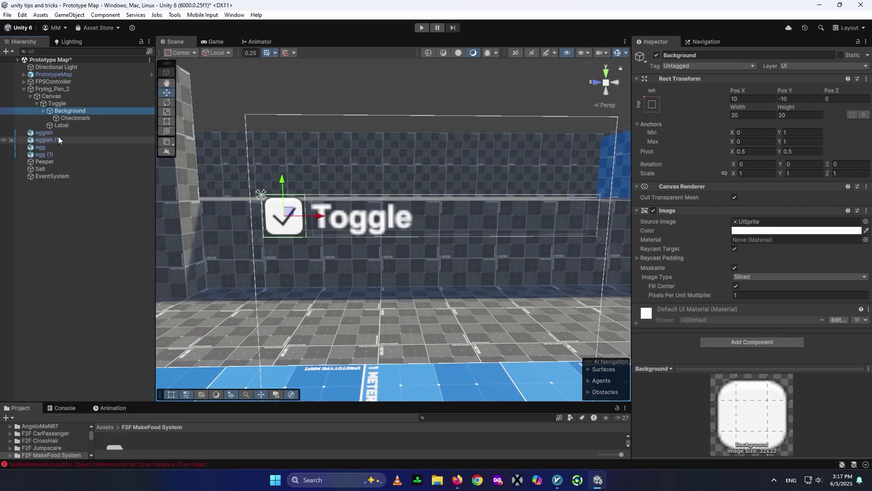
Step: Replace the source image of the Toggle's Checkmark with the Knob sprite
click(75, 118)
click(866, 221)
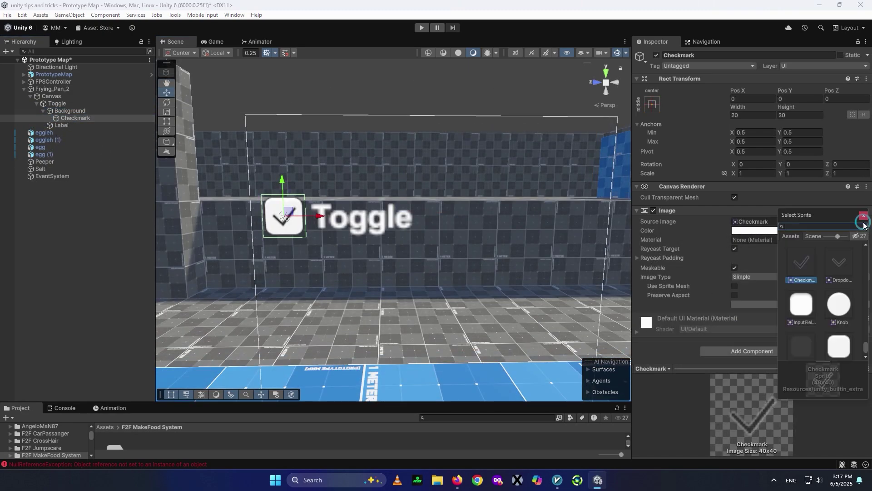
click(835, 273)
click(812, 263)
click(843, 305)
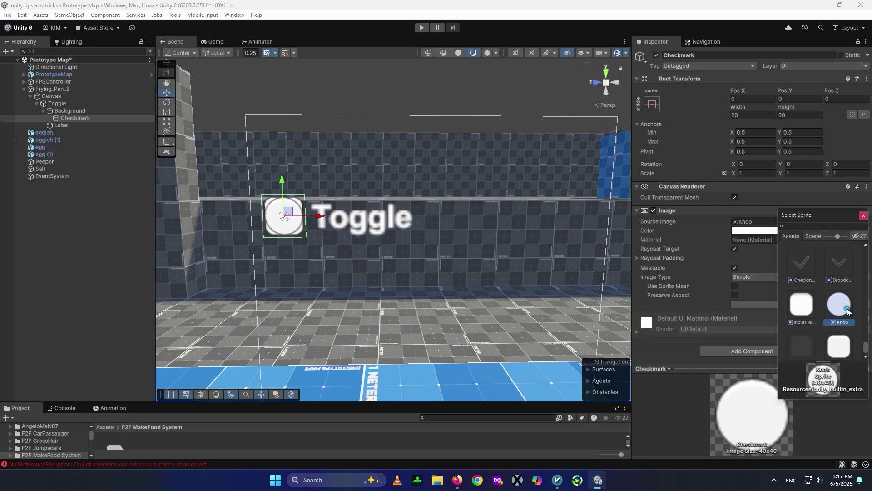
double_click(854, 314)
Step: Color the Checkmark bright green and shrink it uniformly to a scale of about 0.71
click(746, 231)
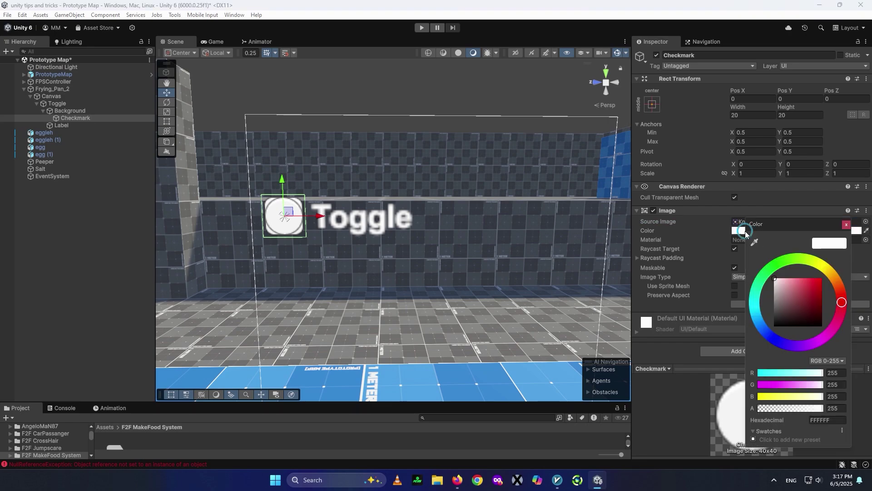
click(785, 264)
click(822, 279)
click(846, 225)
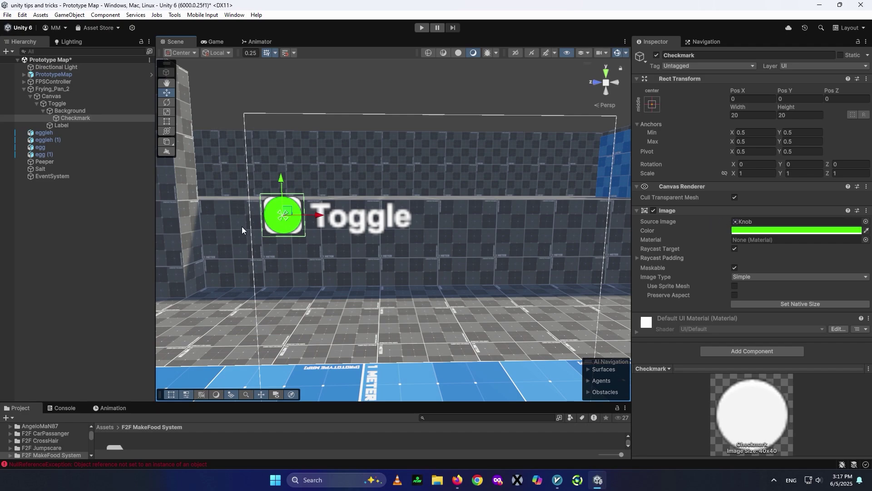
drag(282, 217, 339, 221)
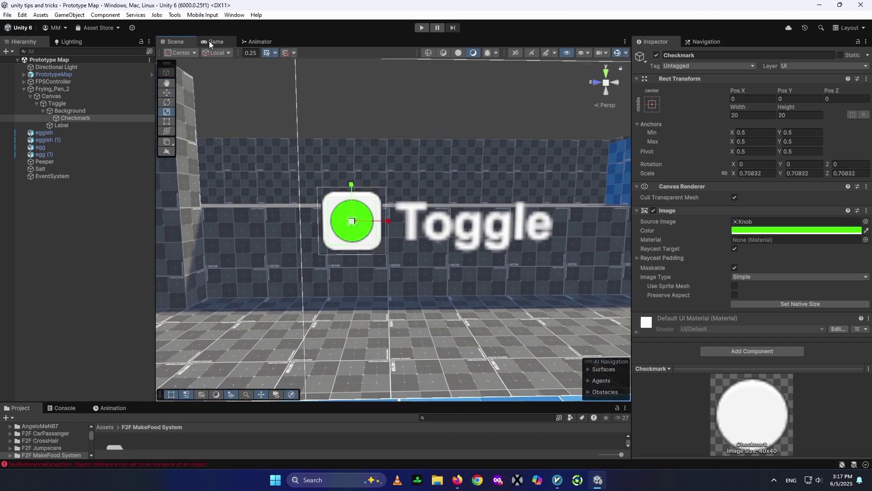
Step: Rename the Toggle object as Eggs
double_click(75, 106)
text(Eggs)
key(Return)
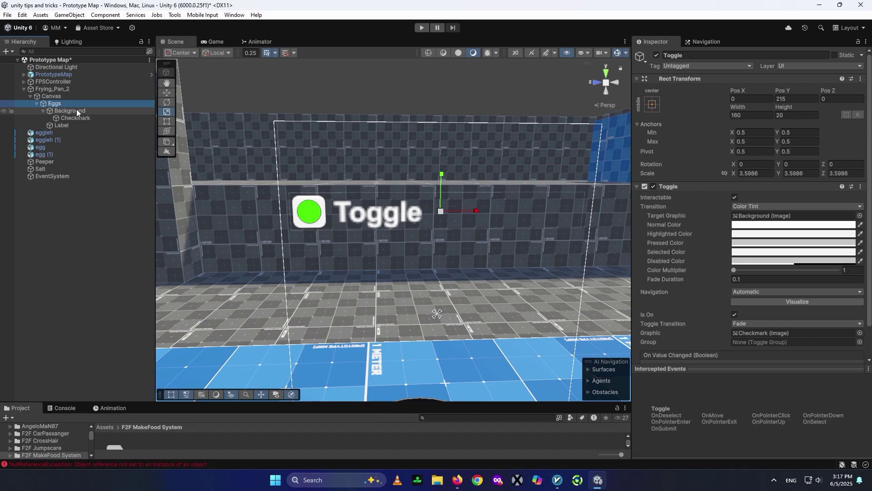
alt+drag(346, 195, 353, 228)
right_drag(353, 227, 384, 227)
key(f)
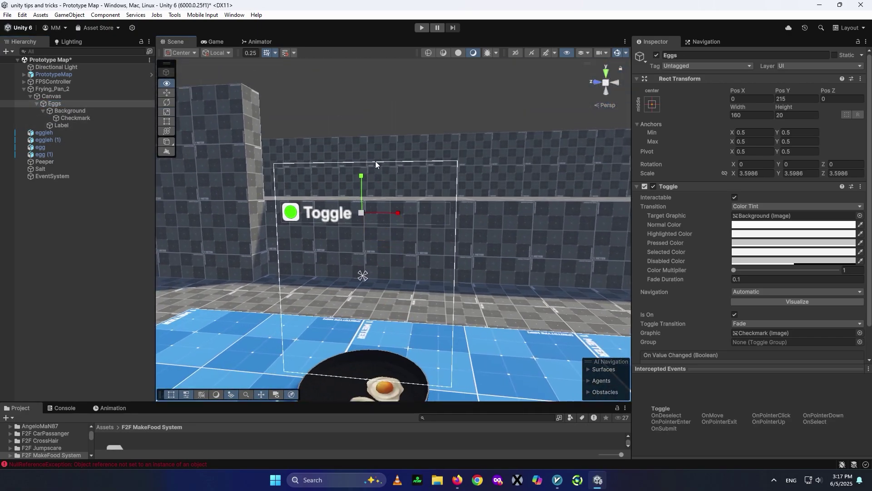
Step: Change the Label's text to "Eggs (0/2)"
click(61, 125)
click(697, 237)
key(ctrl+a)
text(E)
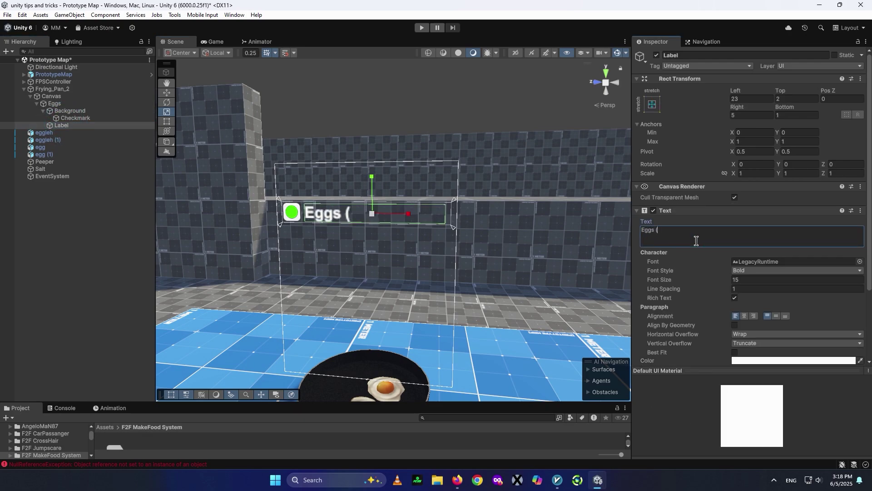
text(ggs (0/2)
text())
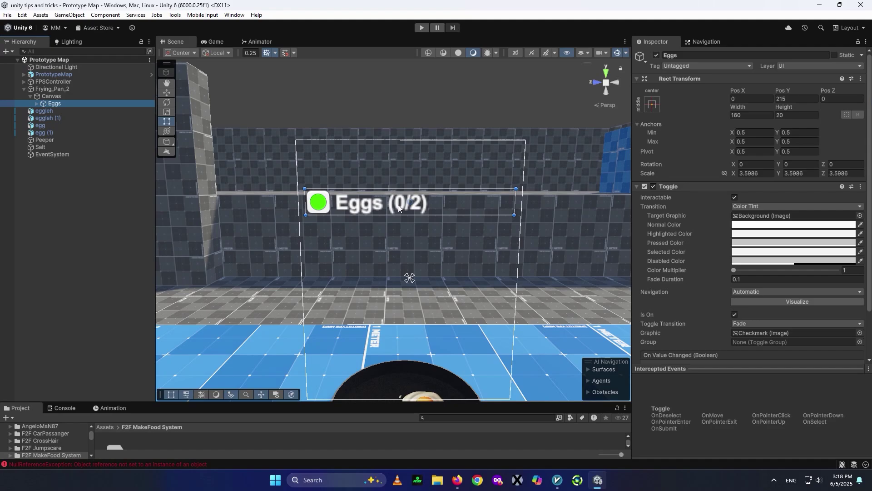
Step: Reposition the Eggs toggle in the Canvas, setting its Pos Y to 150
drag(398, 205, 411, 280)
right_drag(355, 279, 321, 267)
key(w)
key(s)
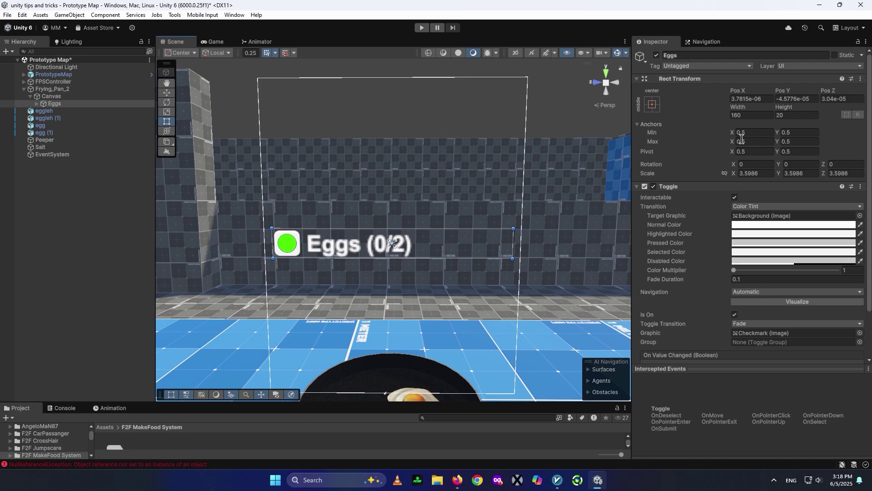
click(797, 99)
text(150)
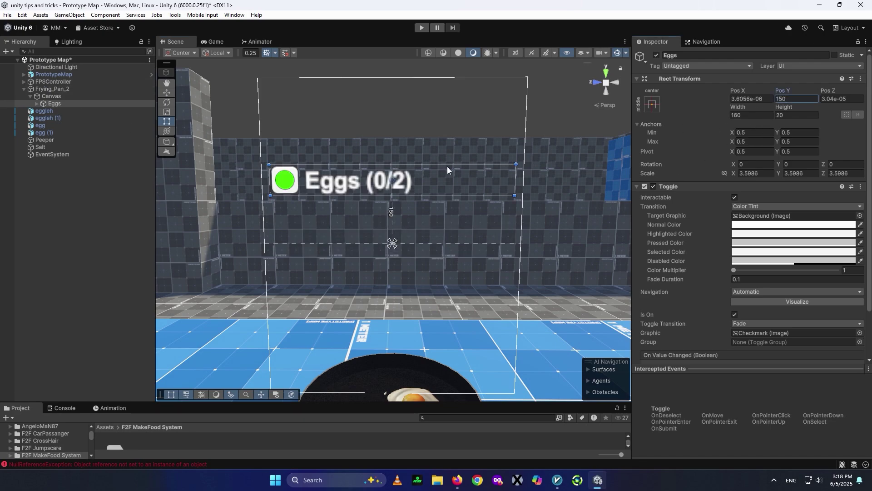
click(55, 104)
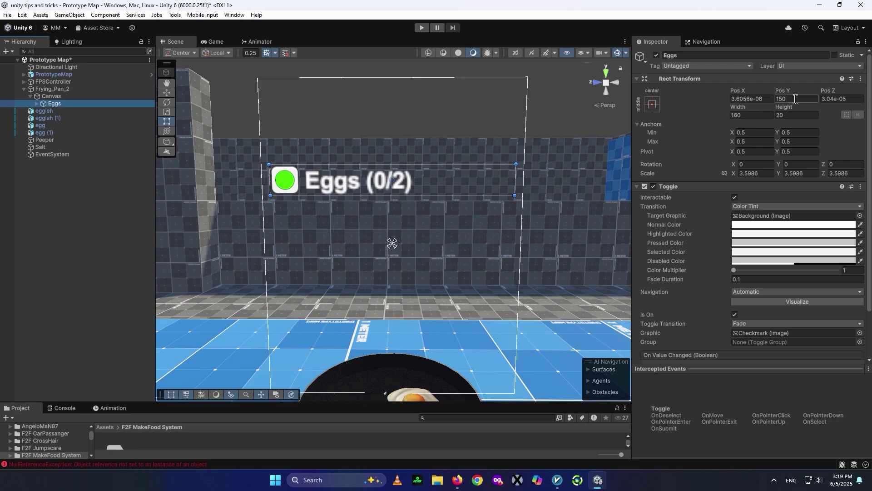
click(209, 41)
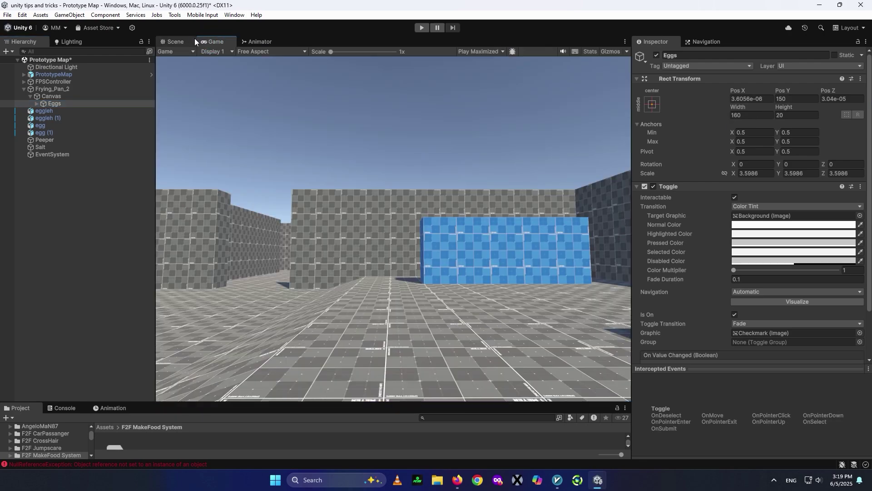
click(186, 41)
click(61, 105)
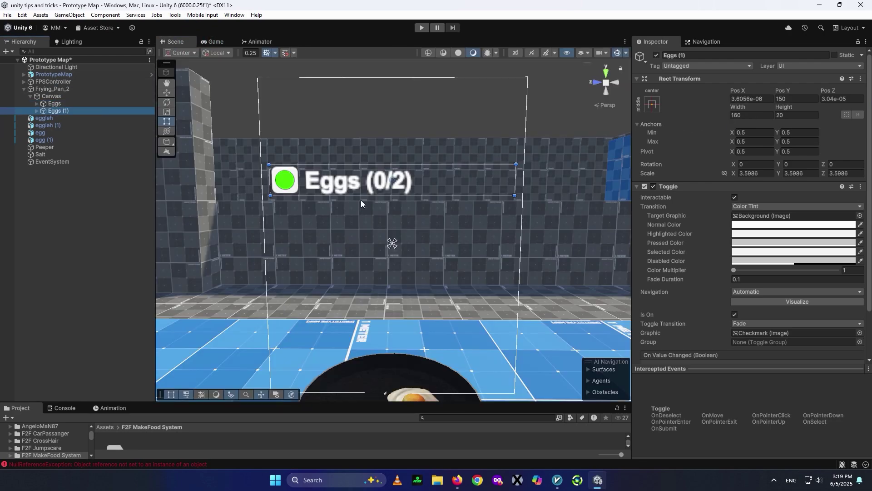
key(w)
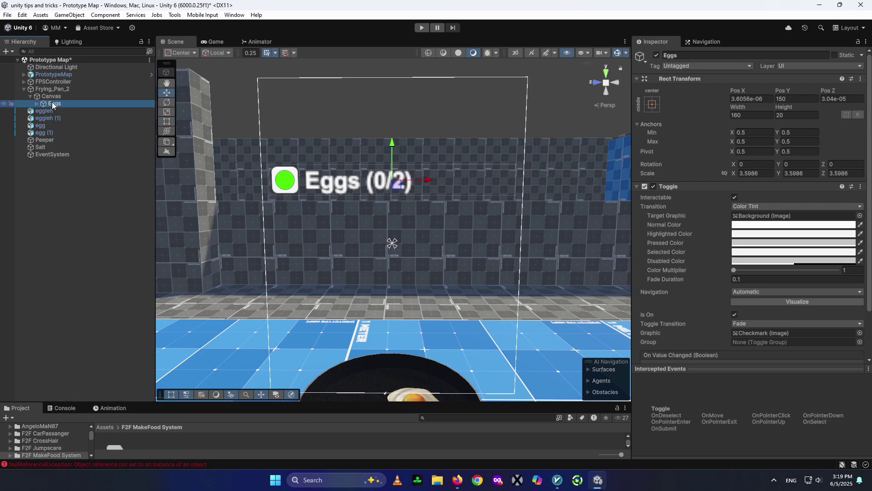
Step: Duplicate the Eggs toggle and place the copy below the original at Pos Y 0
right_click(53, 105)
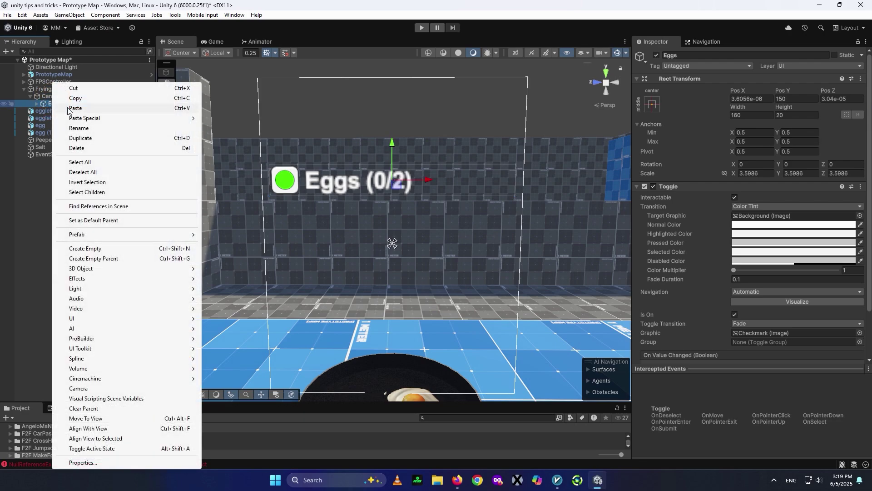
click(87, 138)
drag(390, 145, 389, 158)
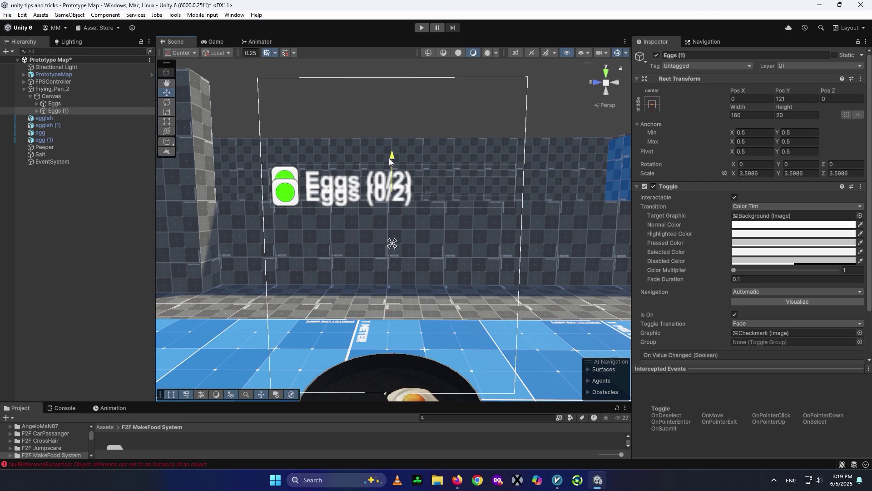
key(t)
drag(390, 192, 391, 246)
click(797, 99)
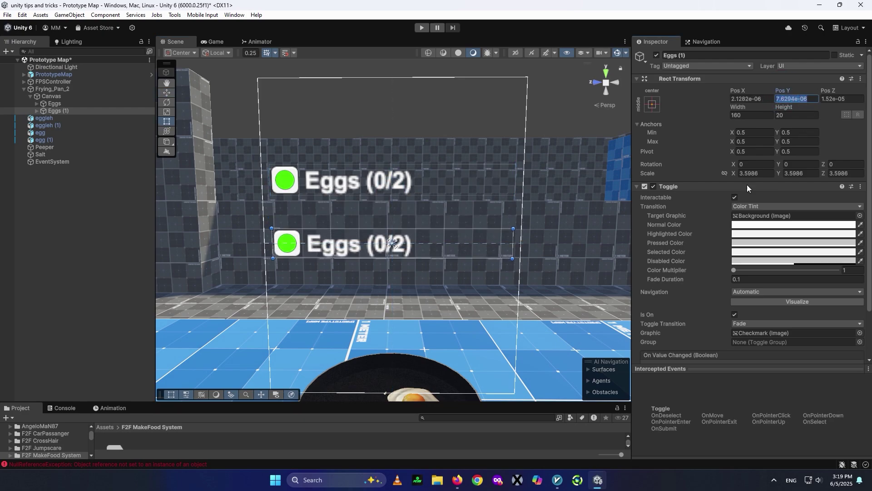
click(579, 199)
click(401, 248)
Step: Rename the duplicated Eggs toggle as Salt
click(76, 112)
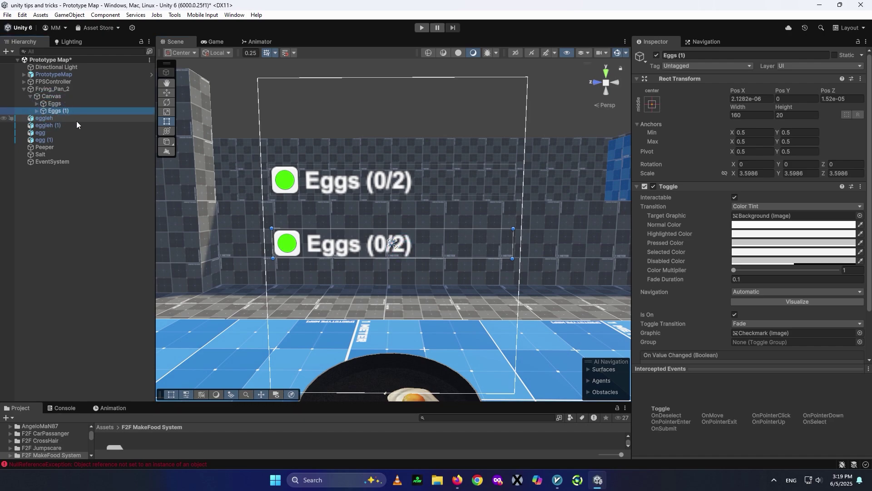
text(Salt)
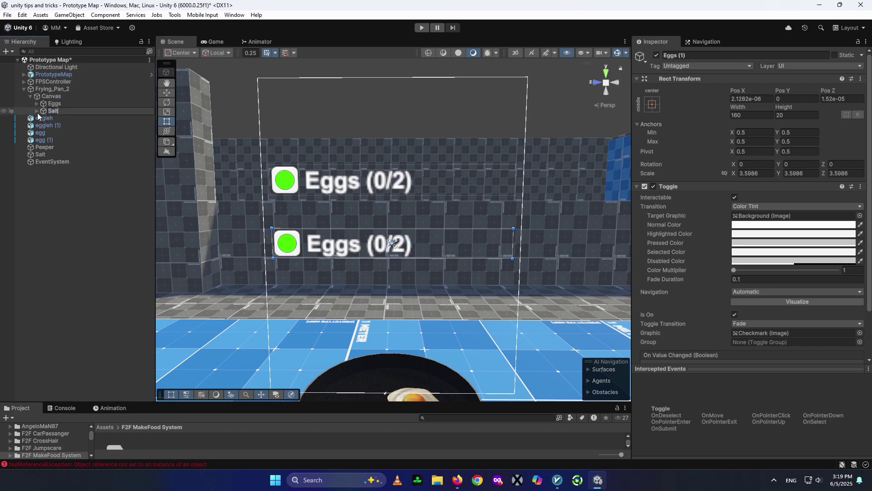
key(Return)
Step: Change the text of the Salt toggle's Label to "Salt"
click(36, 111)
click(68, 118)
click(62, 125)
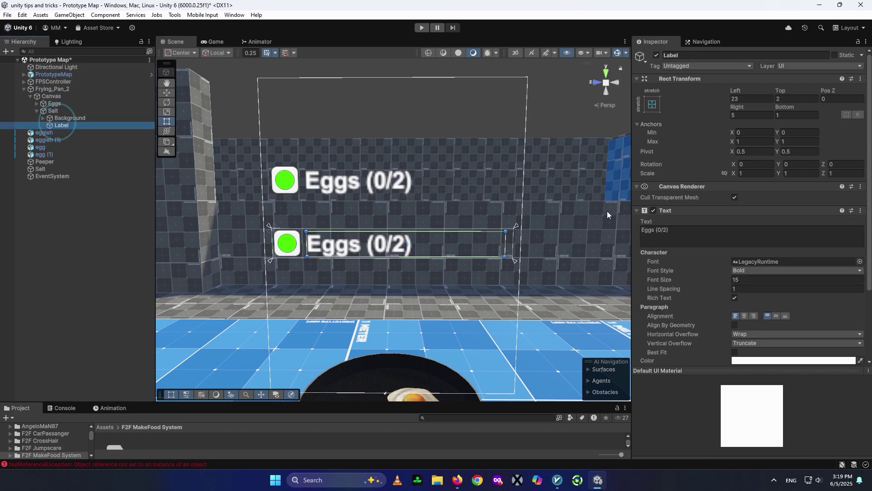
click(685, 236)
text(Salyt)
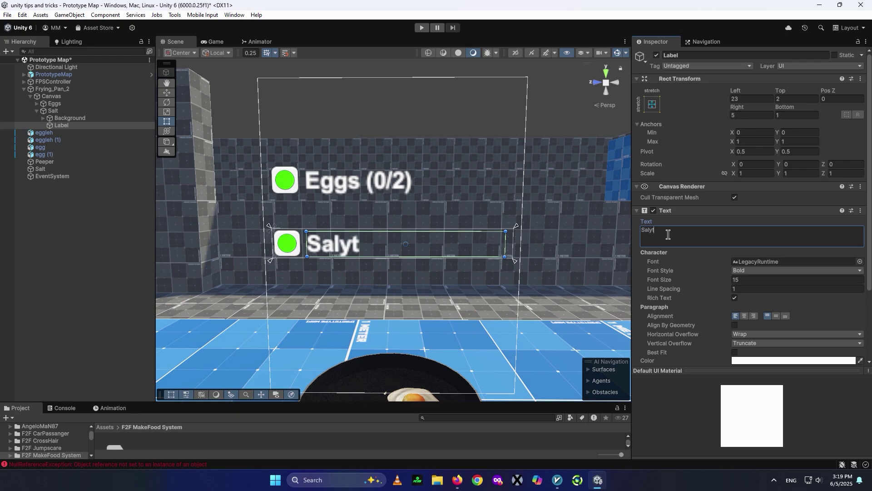
key(BackSpace)
key(BackSpace)
text(t)
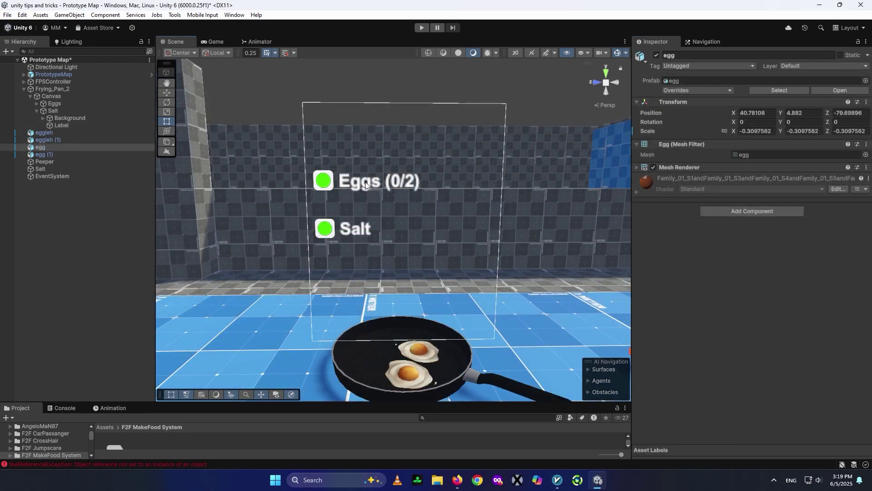
Step: Collapse the Salt toggle in the hierarchy and select the Eggs toggle
scroll(366, 183, up, 3)
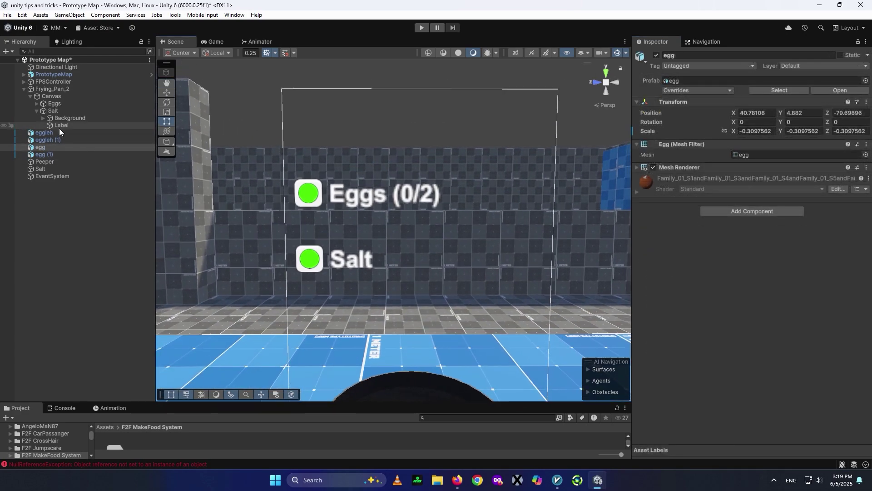
click(36, 111)
click(51, 104)
key(r)
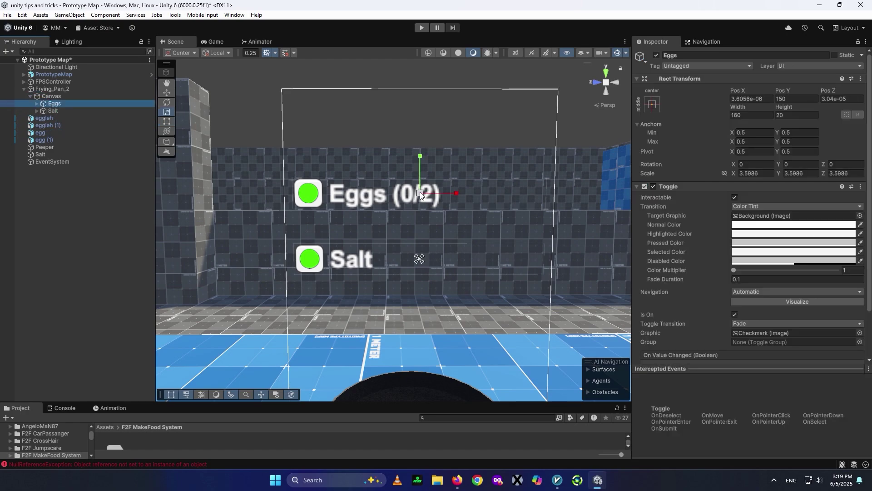
drag(419, 192, 396, 200)
key(ctrl+z)
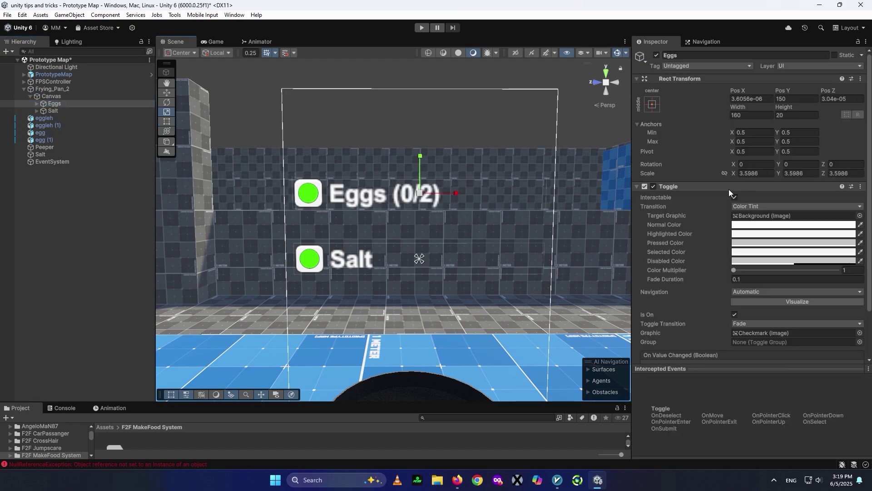
Step: Set the Eggs toggle's scale to 1 on all axes and enlarge its rectangle symmetrically to about 565 by 105
double_click(760, 175)
text(1)
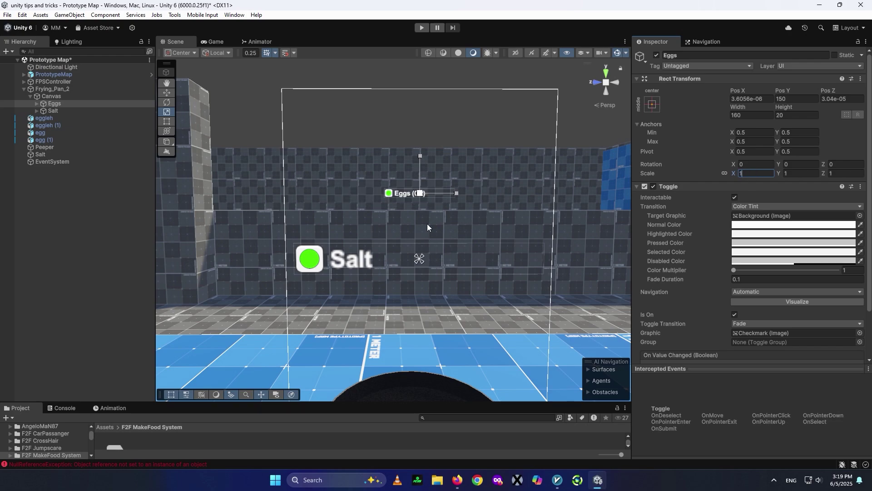
right_drag(427, 223, 418, 209)
key(w)
key(s)
key(t)
key(w)
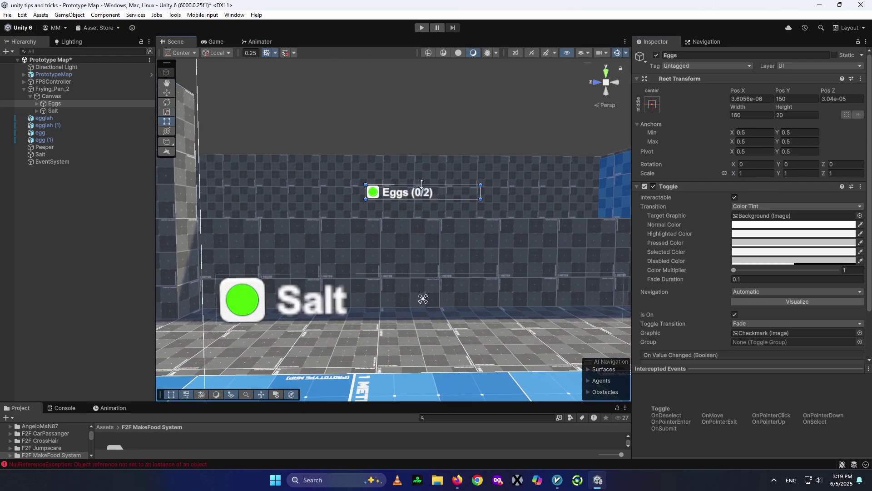
alt+drag(430, 182, 431, 151)
scroll(411, 189, down, 4)
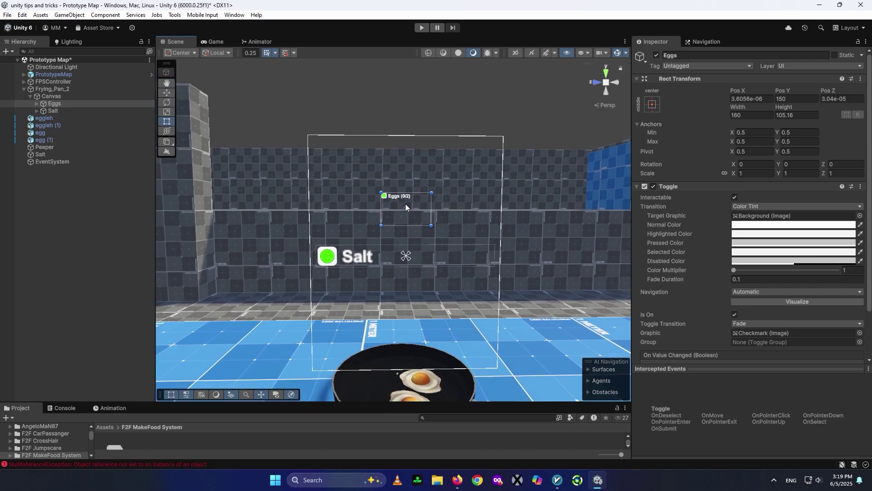
alt+drag(382, 204, 318, 214)
scroll(318, 214, up, 3)
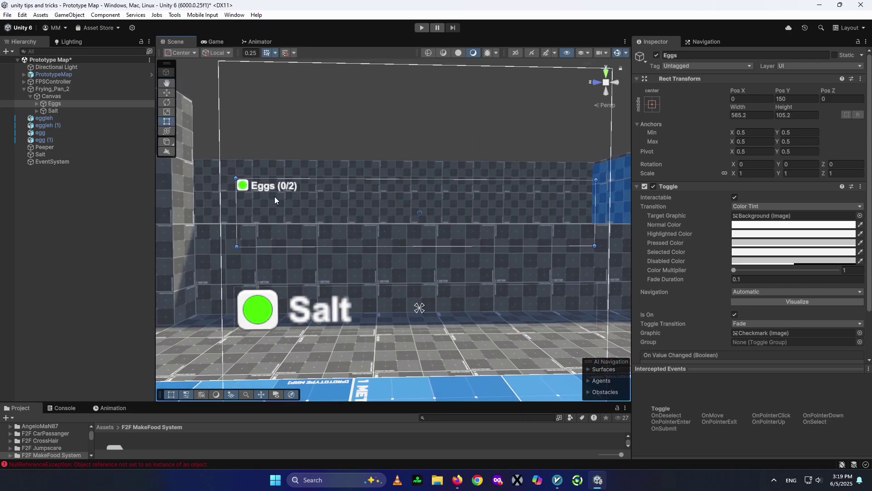
Step: Set the Eggs Label's font size to 50 and inset its left edge to about 123
click(35, 103)
click(74, 118)
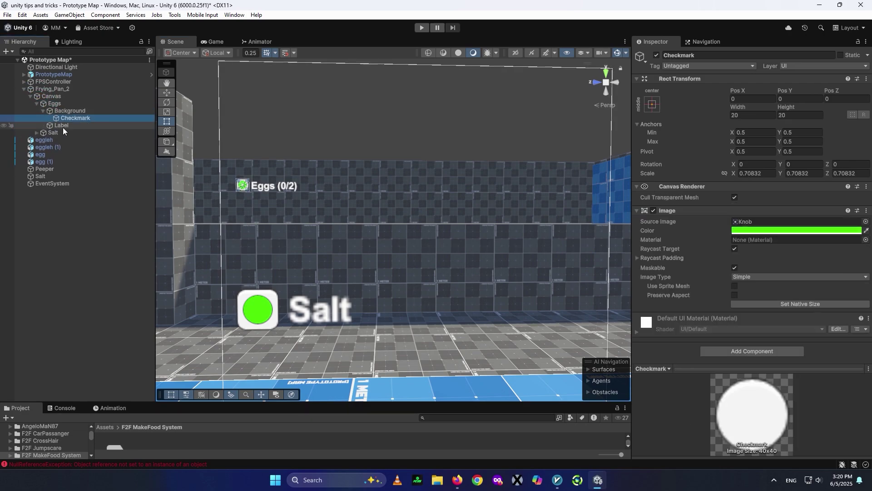
click(61, 125)
click(798, 279)
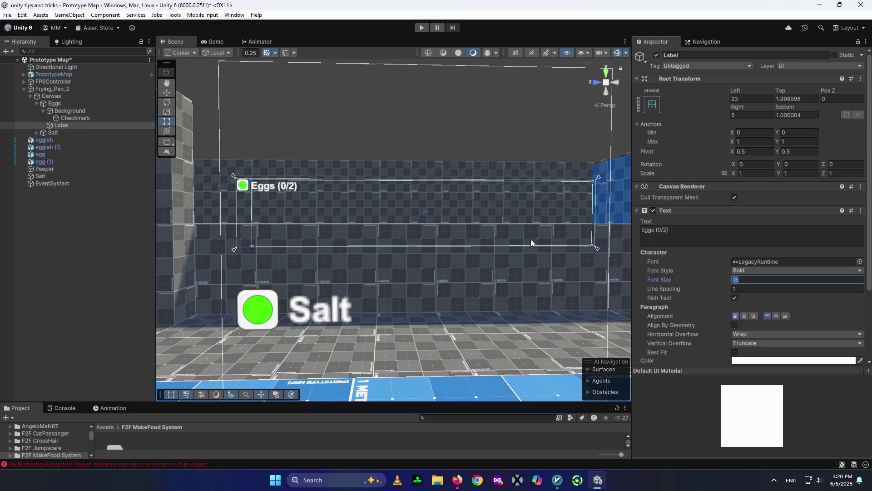
text(50)
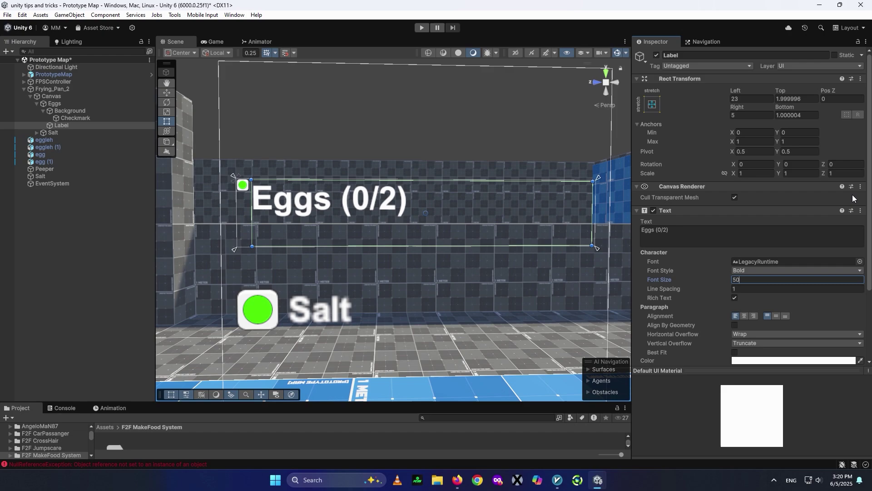
drag(733, 173, 797, 178)
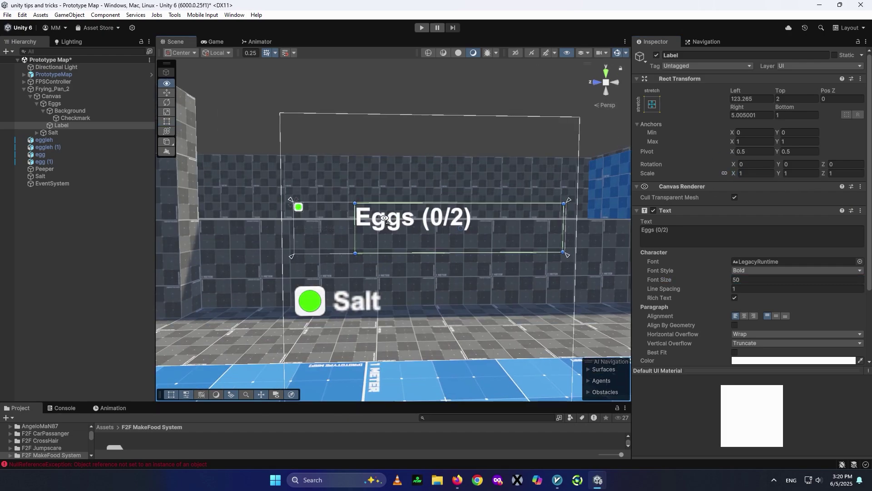
scroll(370, 211, up, 3)
Step: Enlarge the Eggs toggle's Background and fit its Checkmark inside at about 146 by 122, leaving a white border
click(53, 132)
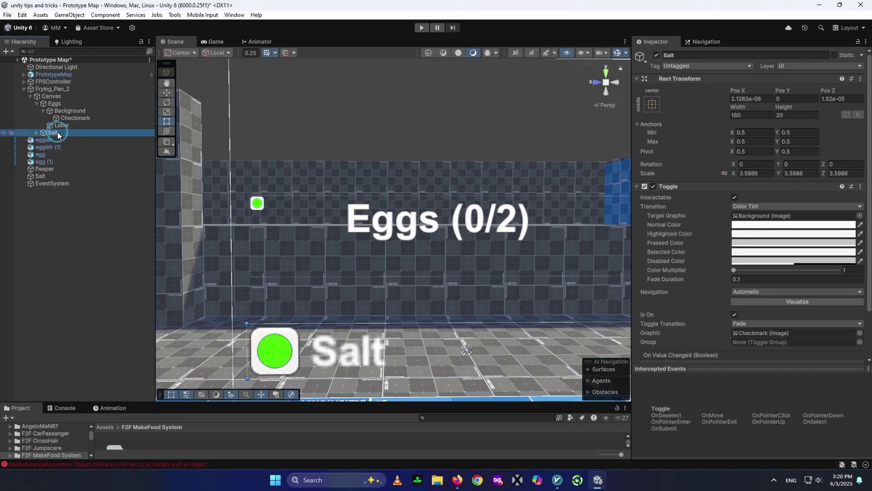
click(70, 111)
drag(265, 211, 338, 202)
click(77, 117)
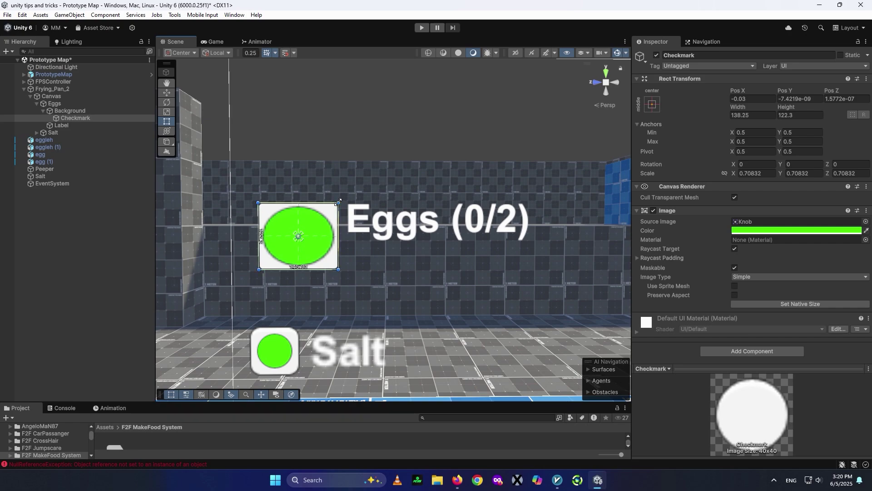
scroll(325, 247, up, 3)
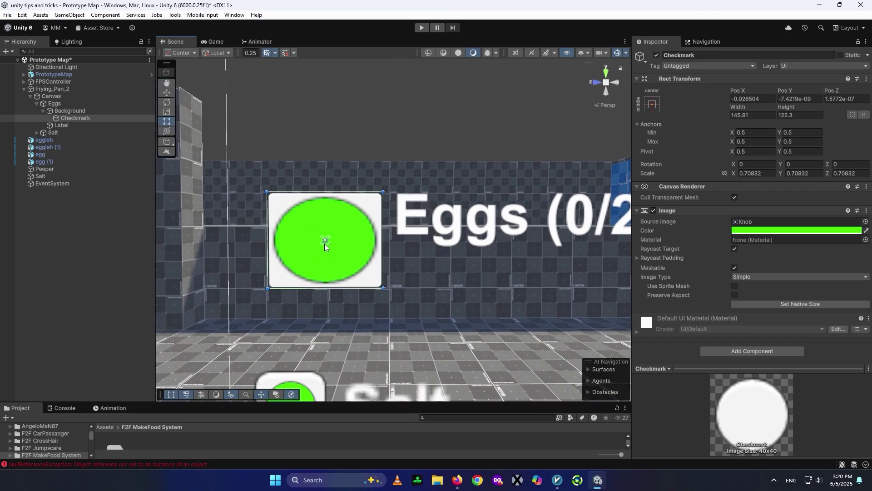
drag(333, 241, 310, 245)
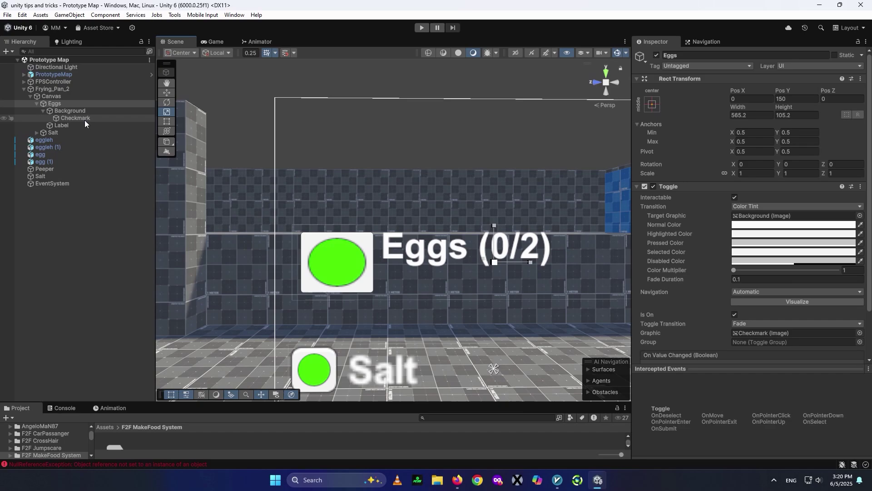
Step: Align the Eggs Label's text vertically to the middle and save the scene
click(63, 125)
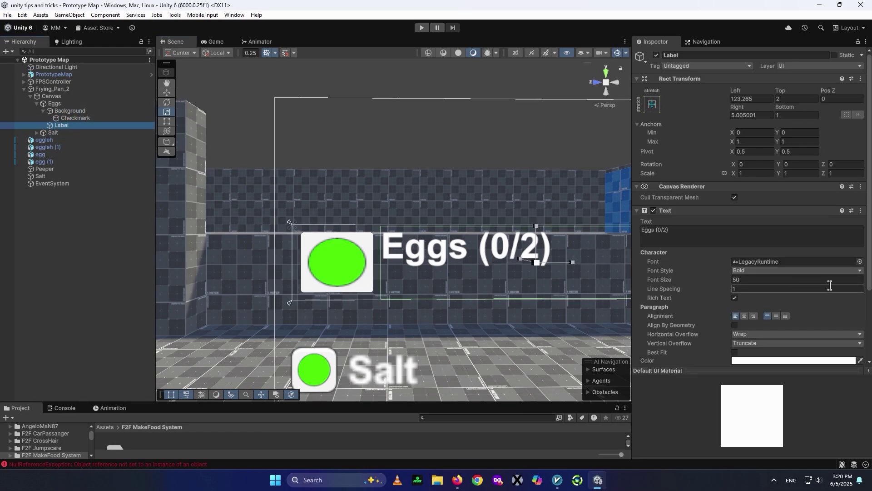
click(777, 316)
key(ctrl+s)
key(w)
scroll(456, 279, down, 6)
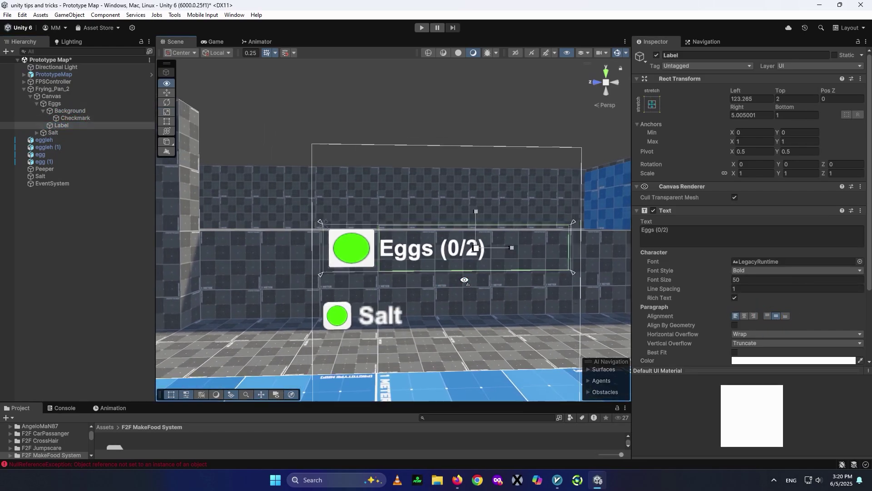
scroll(389, 284, up, 3)
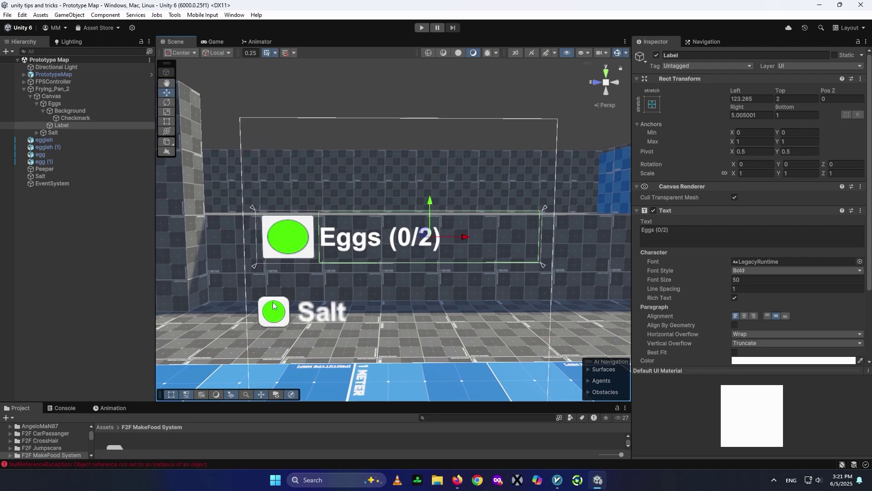
Step: Replace the old Salt toggle with a duplicate of the resized Eggs toggle, renamed as Salt
click(62, 132)
key(Delete)
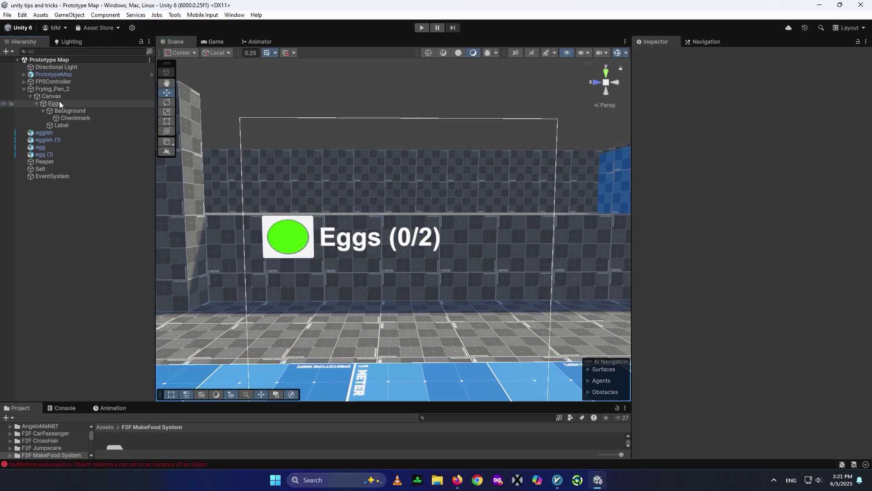
click(59, 103)
click(37, 104)
right_click(50, 104)
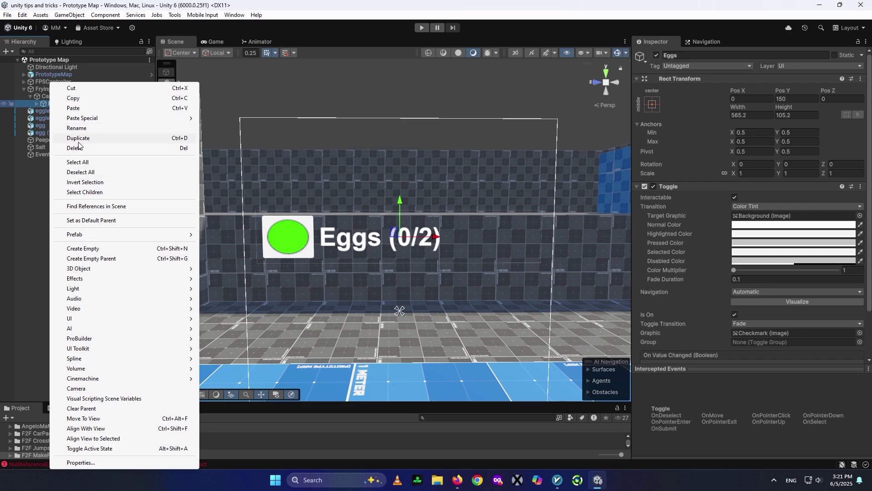
click(78, 138)
click(61, 112)
text(Salt)
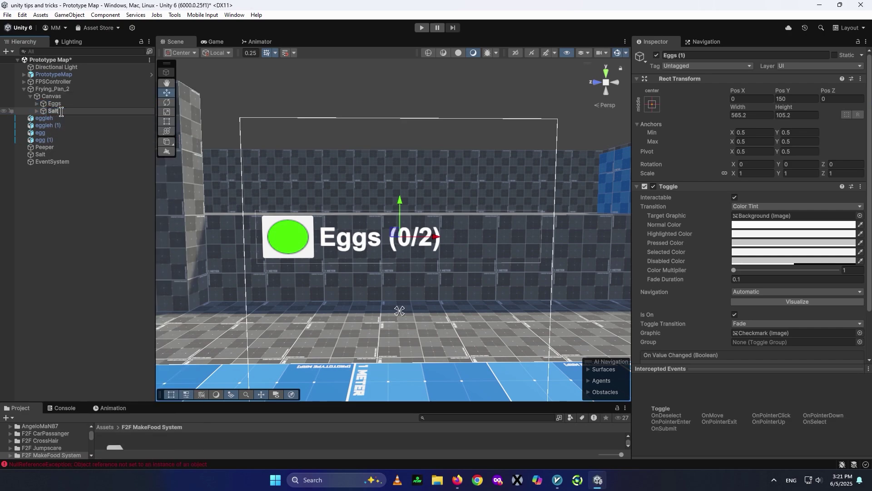
key(Return)
Step: Set the new Salt toggle's Pos Y to 0
click(778, 99)
text(0)
right_drag(492, 229, 434, 290)
key(s)
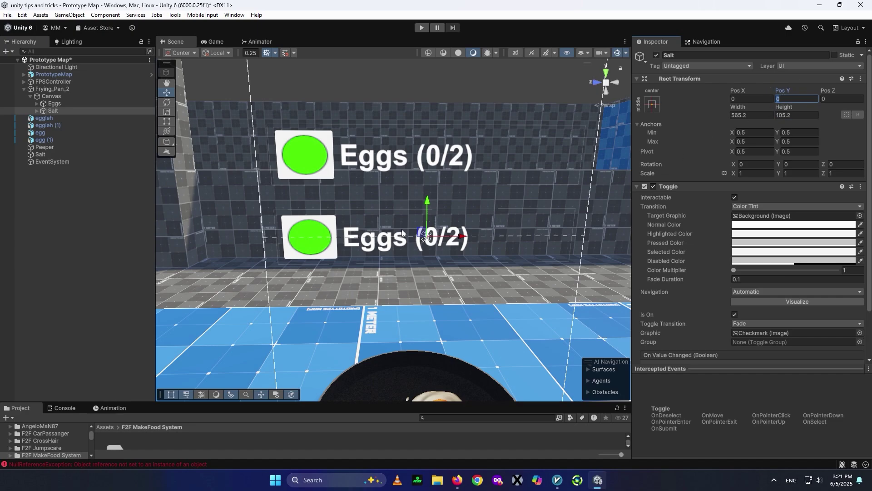
Step: Change the Label text of the new lower toggle to "Salt"
scroll(401, 232, up, 3)
click(402, 230)
click(668, 243)
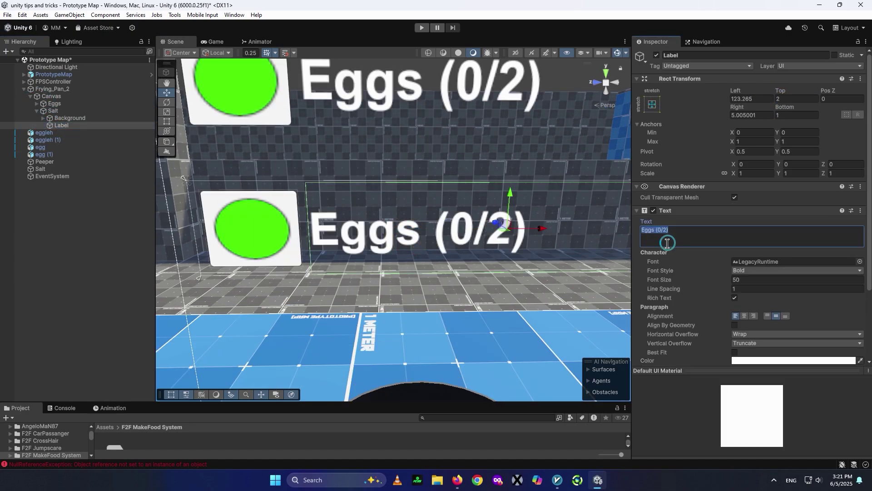
text(Salt)
right_drag(372, 318, 422, 267)
key(w)
key(d)
key(s)
Step: Duplicate the Salt toggle, rename the copy Pepper, and set its Pos Y to -150
click(37, 111)
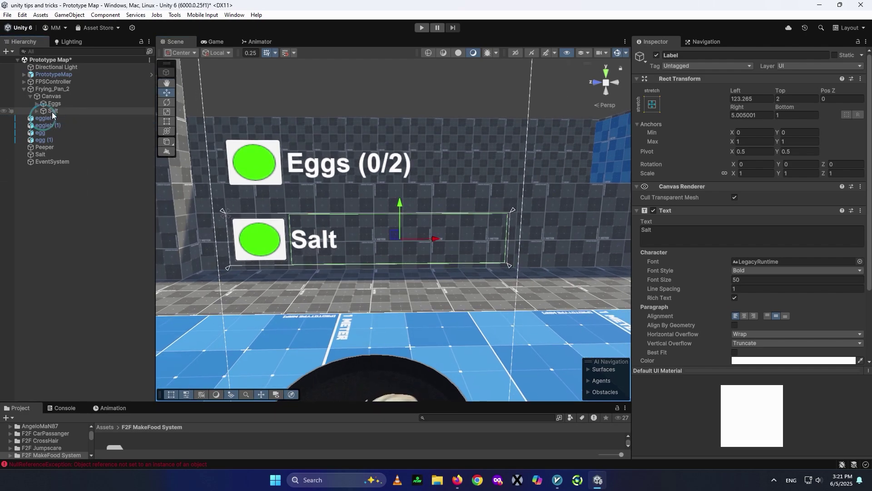
click(53, 110)
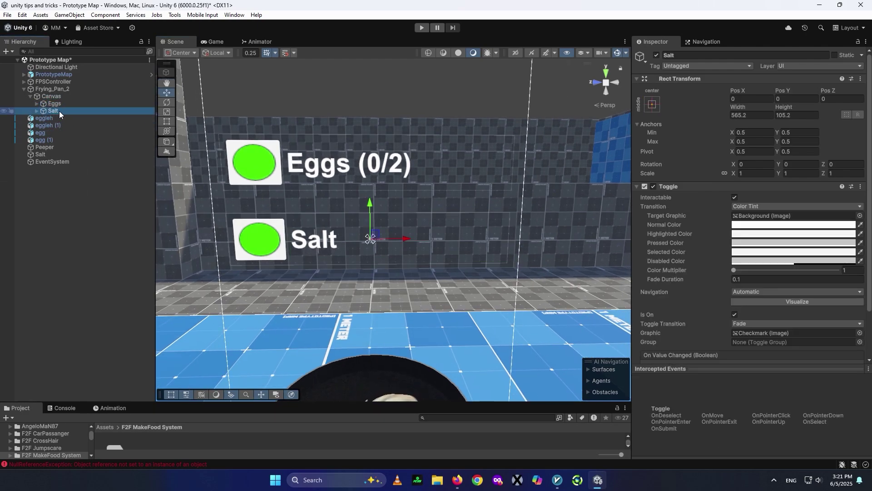
key(ctrl+d)
text(Pe)
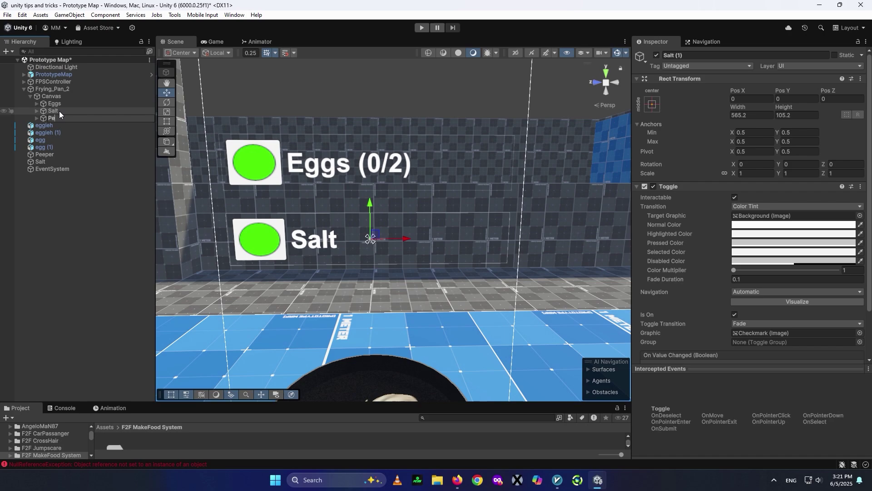
text(pper)
key(Return)
click(785, 96)
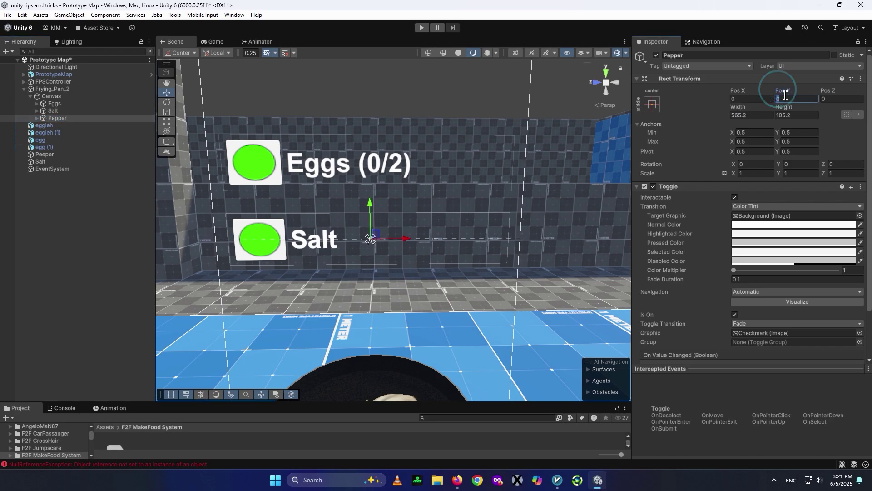
text(-150)
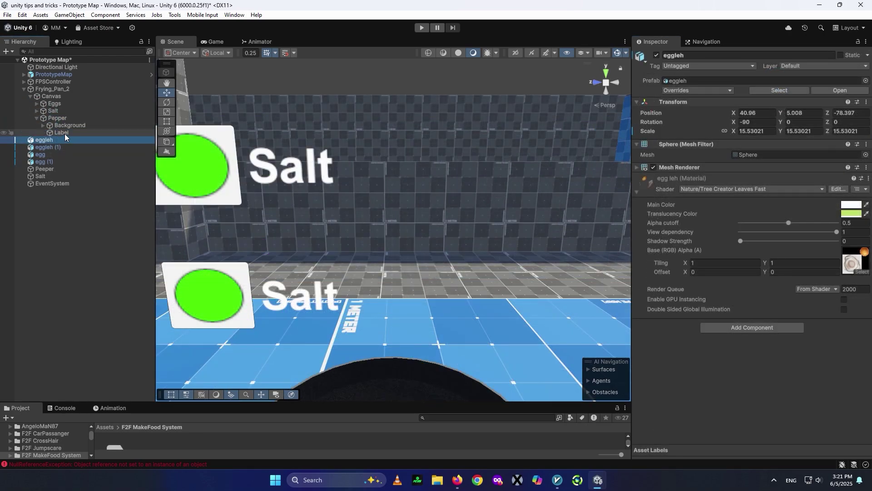
Step: Change the Pepper toggle's Label text to "Pepper"
click(63, 133)
click(761, 236)
text(Pep)
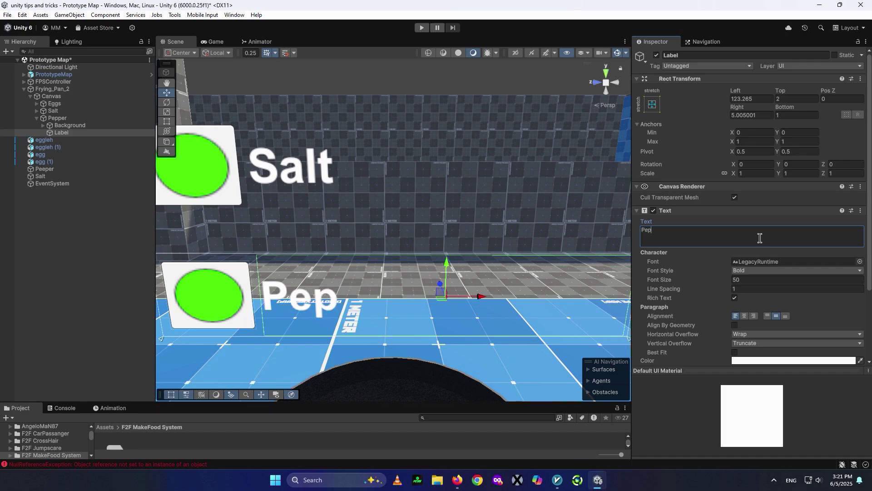
text(per)
Step: Reduce the Canvas height to about 468 and lower the Canvas closer to the frying pan
double_click(49, 96)
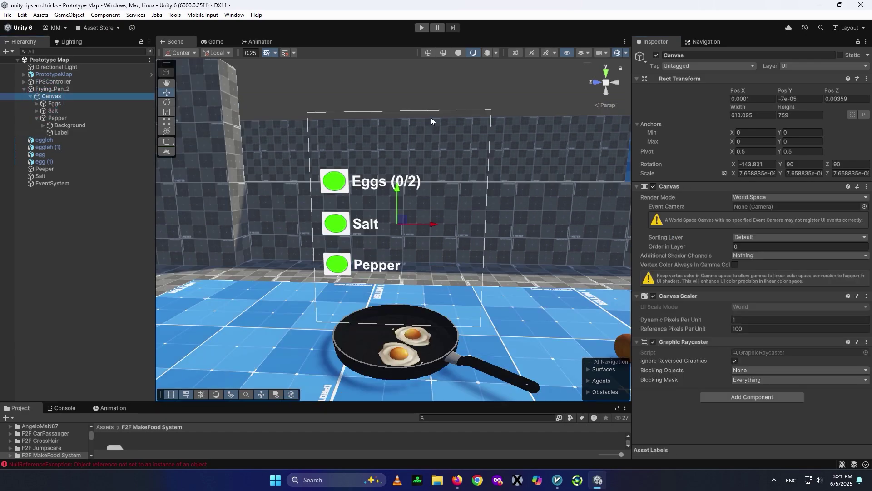
key(t)
alt+drag(402, 110, 406, 162)
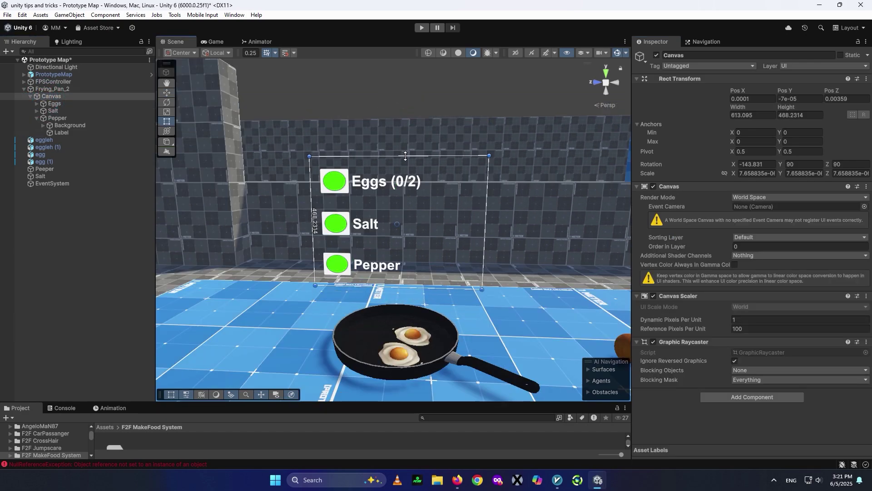
key(w)
drag(397, 197, 397, 241)
right_drag(318, 291, 342, 291)
alt+drag(344, 292, 408, 205)
key(e)
right_drag(408, 205, 459, 222)
Step: Walk around in play mode to check the checklist above the pan, and stop playing
key(w)
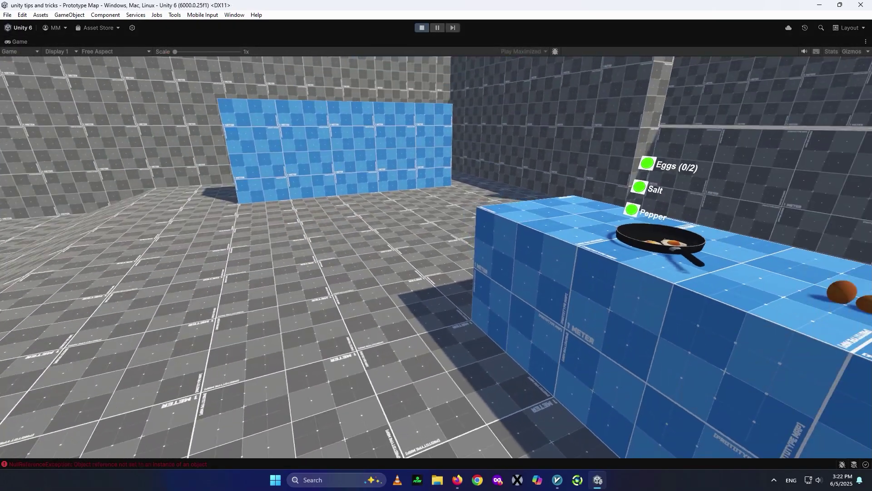
key(w)
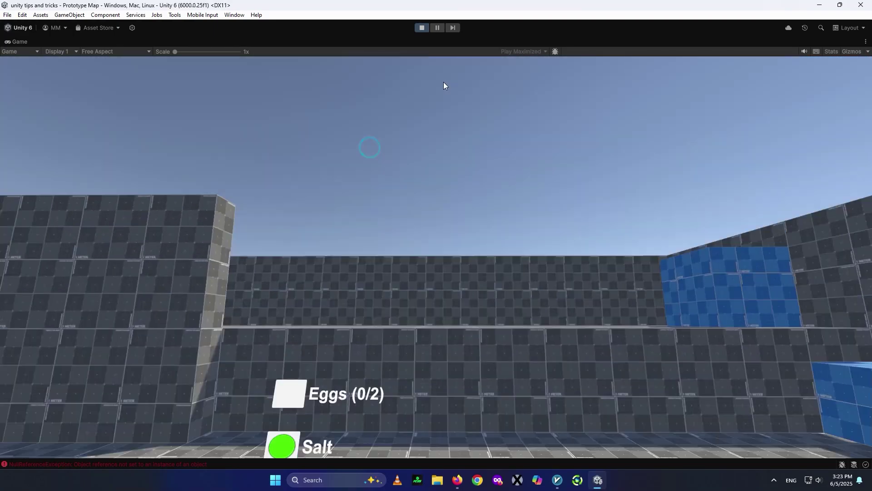
click(421, 28)
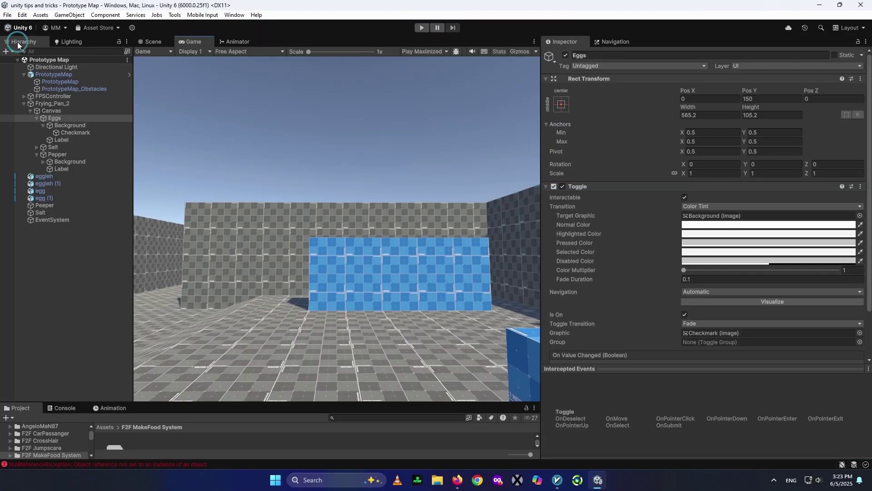
Step: Clear the Console messages and enlarge the Project area
click(64, 406)
click(33, 411)
drag(191, 401, 181, 378)
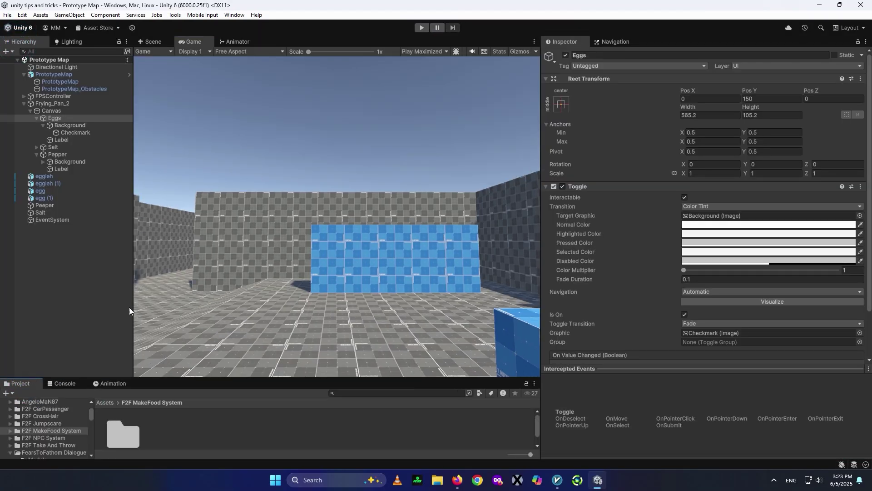
click(83, 267)
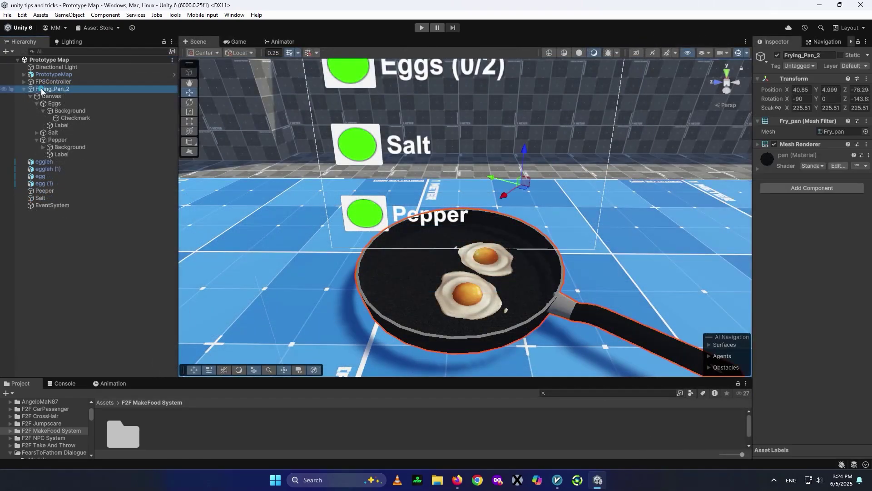
Step: Add a Box Collider to Frying_Pan_2
right_drag(336, 209, 364, 198)
key(s)
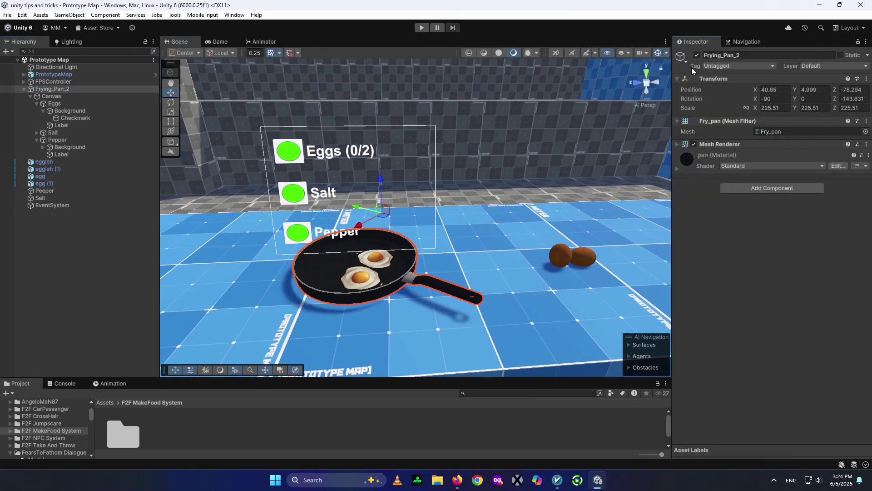
click(771, 191)
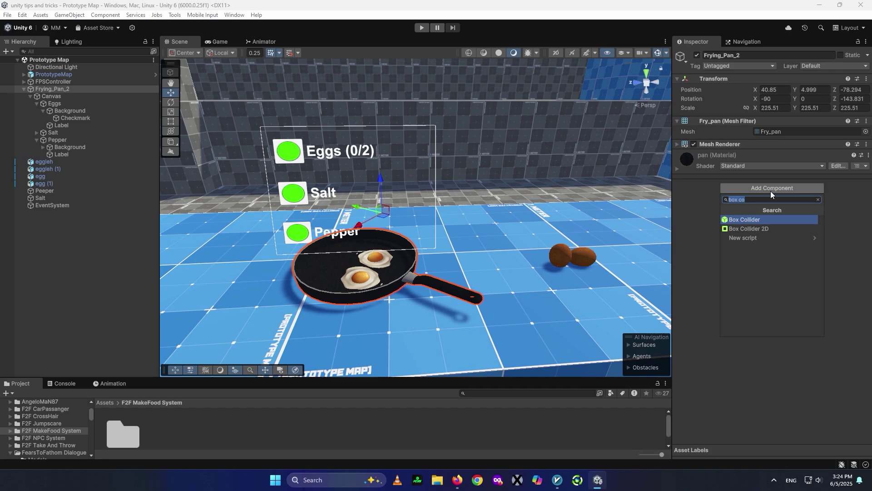
click(749, 222)
Step: Extend the frying pan's Box Collider upward to a Z size of about 0.003
right_drag(437, 287, 487, 301)
key(s)
click(760, 167)
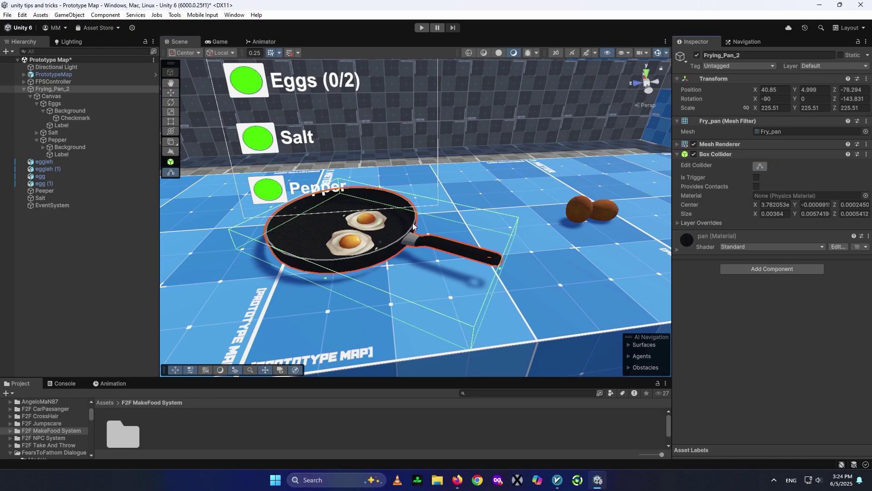
drag(382, 242, 393, 191)
drag(404, 146, 398, 123)
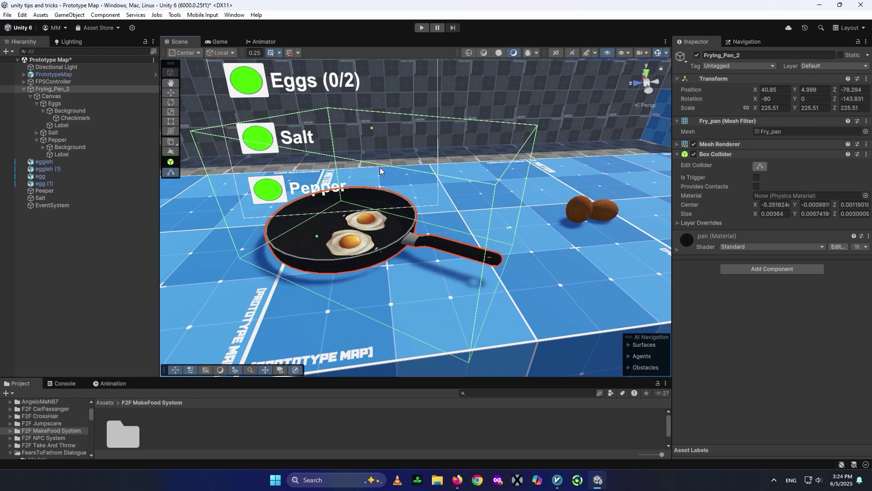
mouse_move(380, 167)
right_down()
mouse_move(453, 171)
mouse_move(350, 186)
mouse_move(391, 165)
right_up()
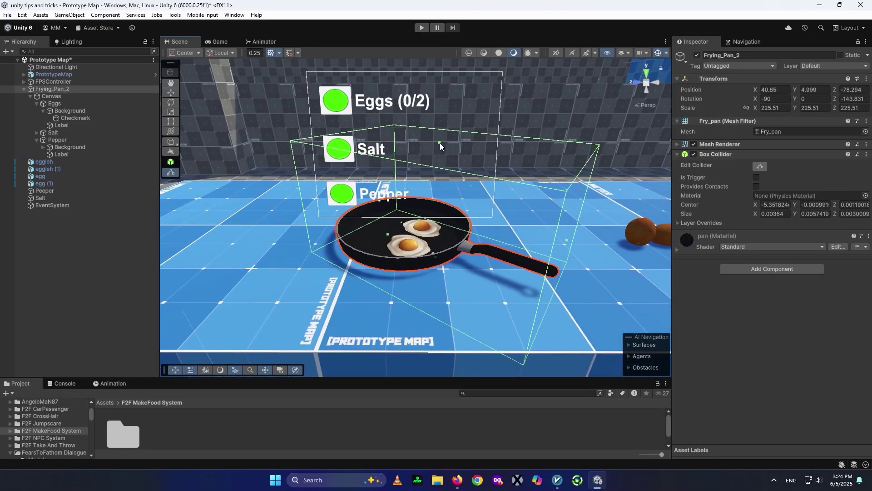
Step: Create a Cube as a child of egg and raise it around the egg, to a Y position of about -0.535
scroll(440, 146, down, 5)
scroll(441, 145, up, 3)
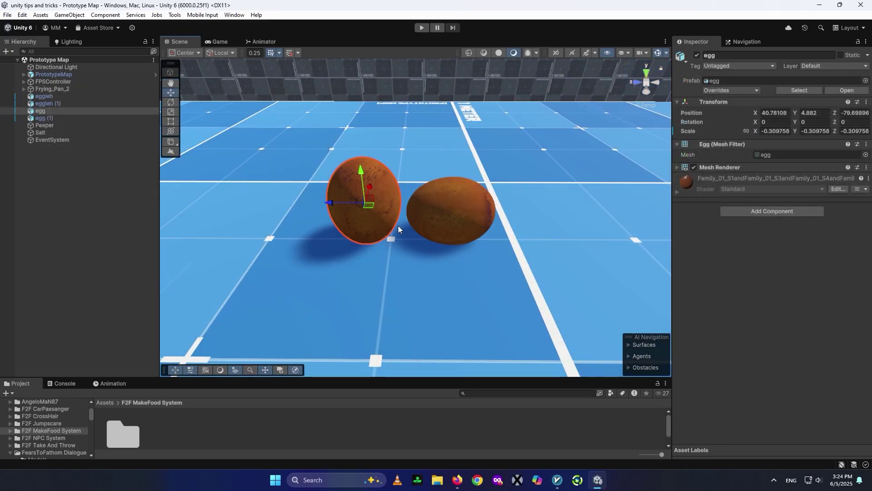
right_click(38, 115)
mouse_move(136, 279)
click(219, 279)
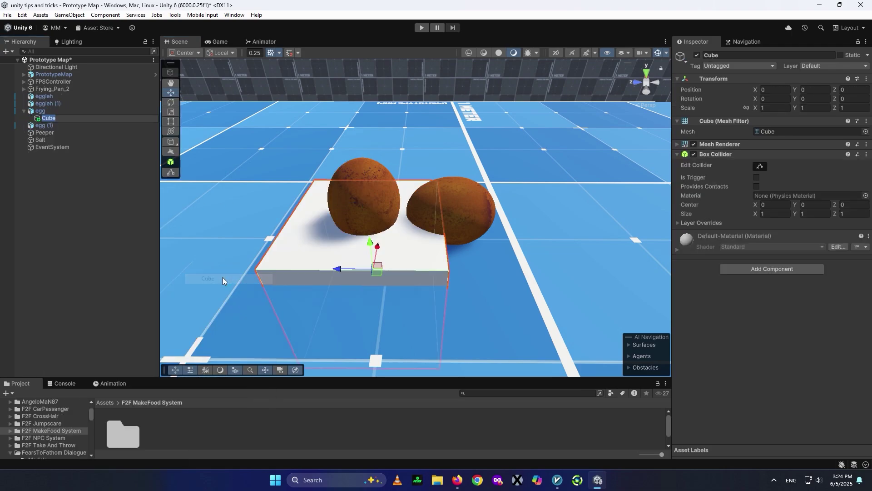
drag(371, 210, 367, 180)
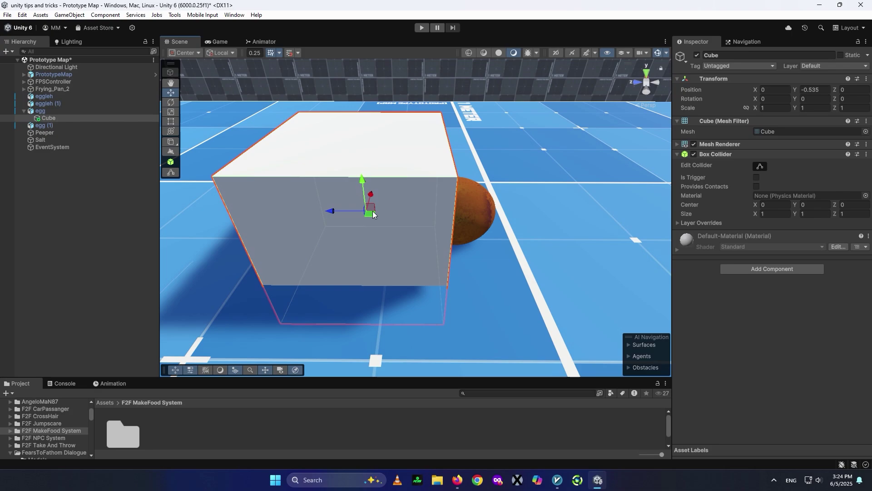
Step: Hide the Cube's mesh and stretch the Cube over the second egg to a Z scale of about 1.41
click(694, 144)
mouse_move(400, 218)
alt+mouse_down()
mouse_move(391, 237)
mouse_move(395, 218)
mouse_move(409, 214)
alt+mouse_up()
key(t)
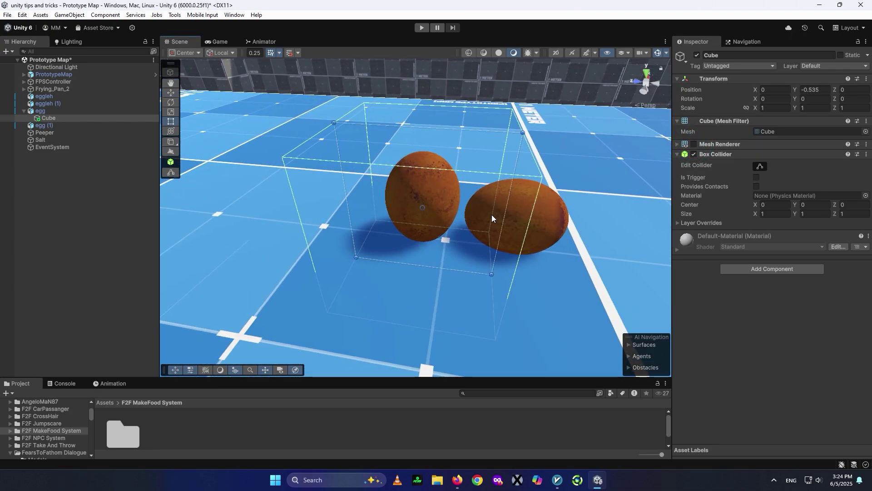
drag(492, 214, 604, 205)
Step: Scale the Cube up uniformly to about 1.3 × 1.3 × 1.84 and leave its Mesh Renderer disabled
click(693, 144)
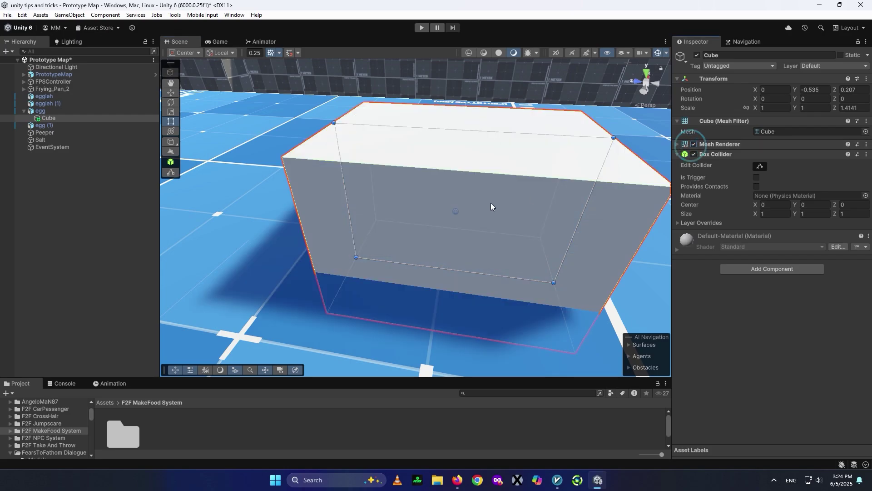
alt+drag(491, 203, 547, 215)
right_drag(546, 214, 541, 218)
key(r)
drag(467, 231, 484, 228)
right_drag(484, 227, 291, 209)
key(w)
click(693, 144)
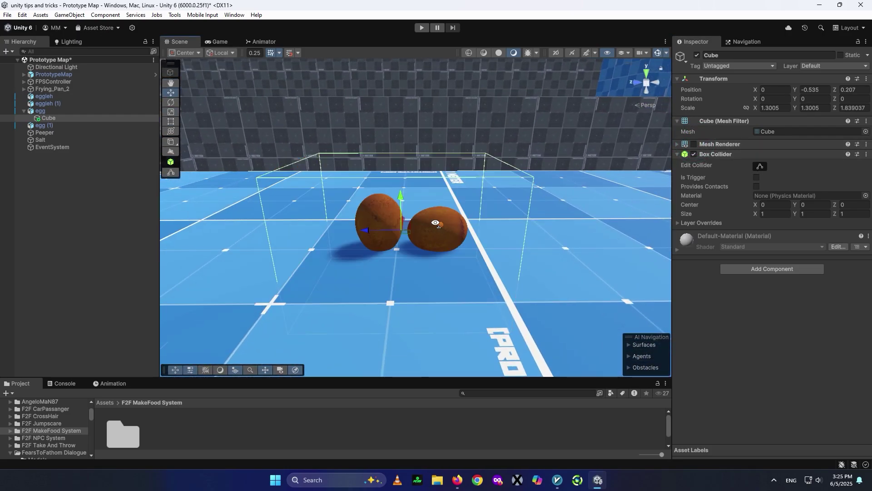
Step: Move the Cube out of the egg object to the scene root and rename it Egg Pack
right_drag(436, 222, 336, 246)
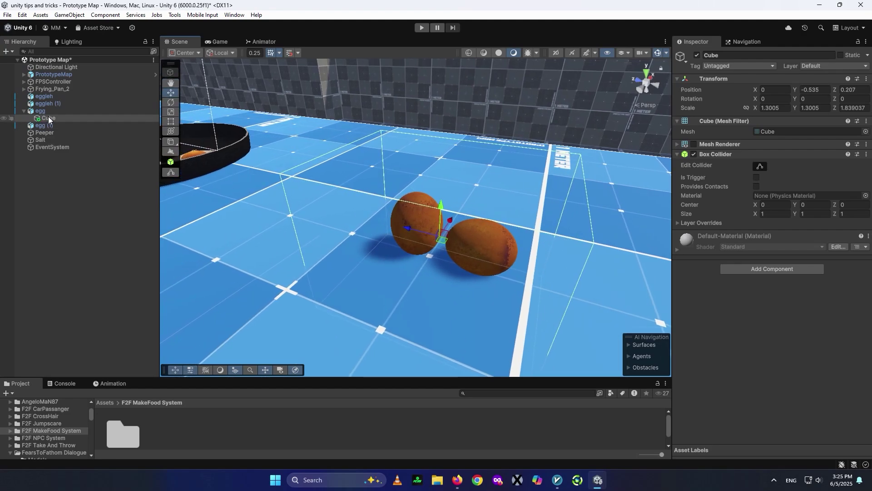
drag(48, 118, 42, 112)
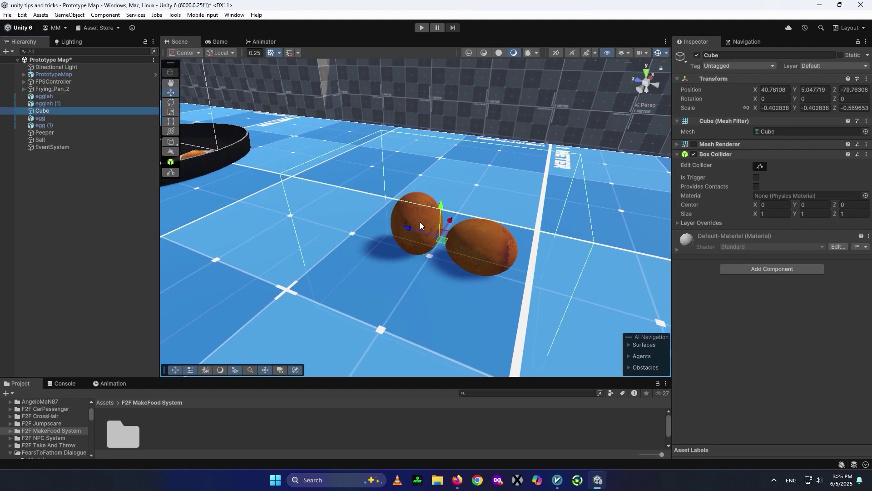
click(43, 112)
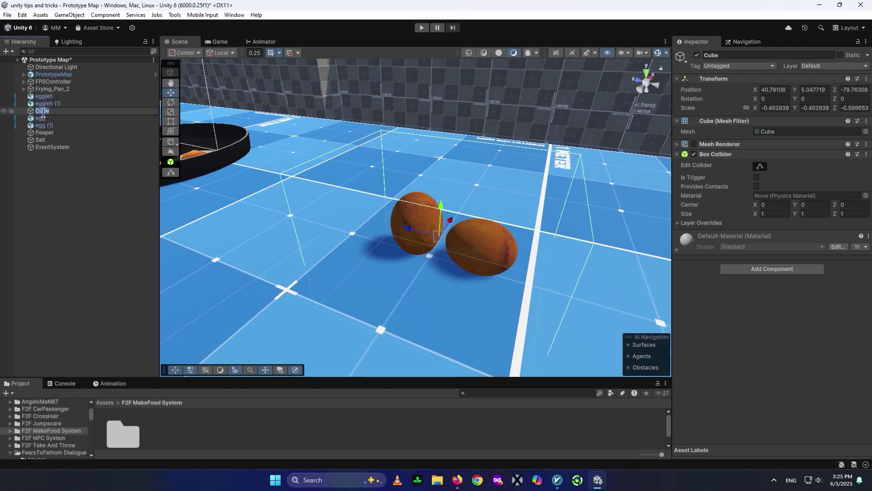
text(Egg Pack)
key(Return)
Step: Parent both eggs to Egg Pack and check the grouping by switching Egg Pack off and on
click(407, 223)
shift+click(481, 241)
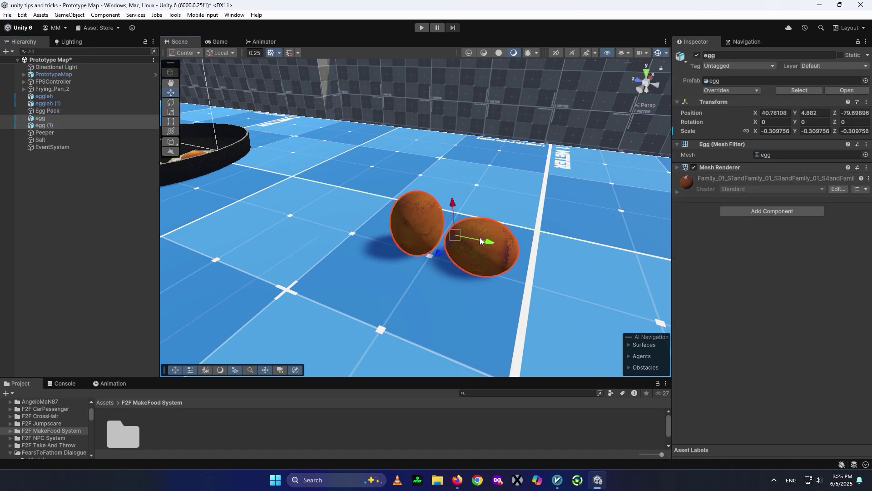
drag(62, 127, 48, 111)
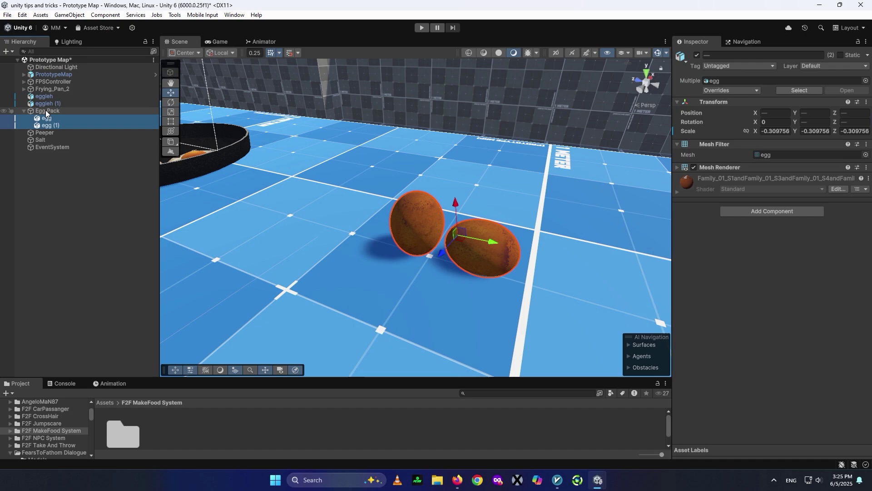
click(48, 111)
click(696, 55)
click(696, 55)
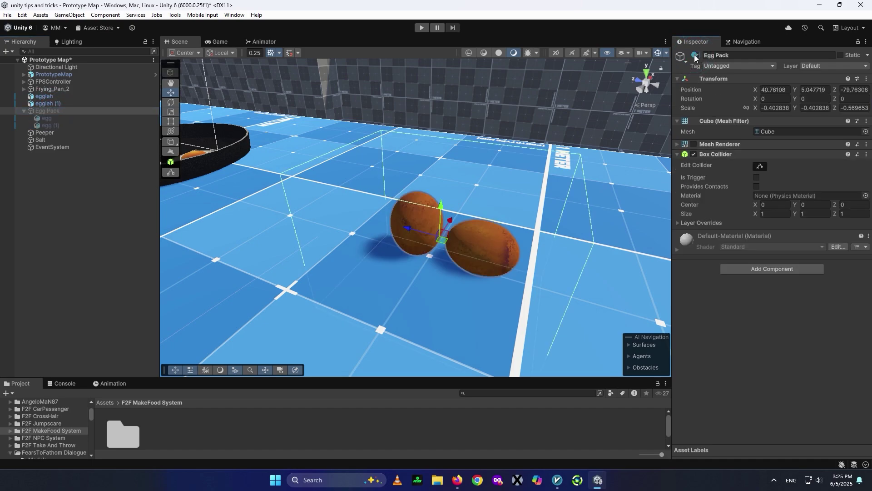
click(23, 111)
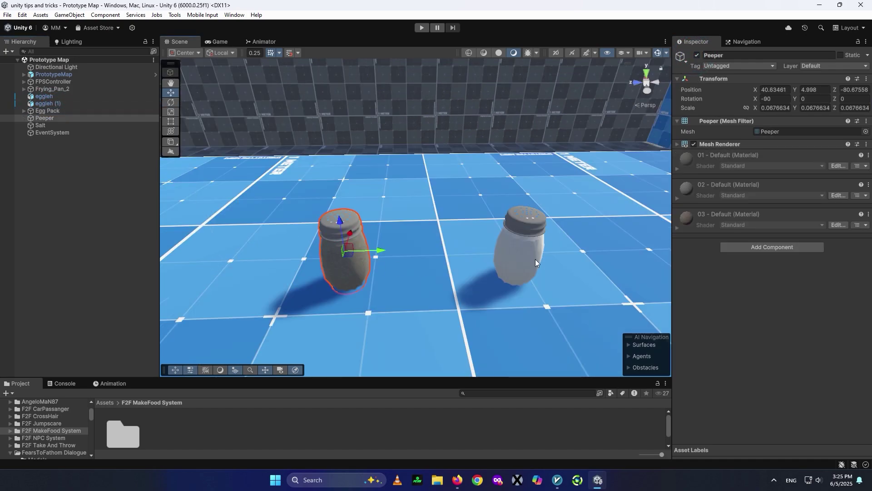
Step: Add a Box Collider to the Peeper shaker
click(535, 259)
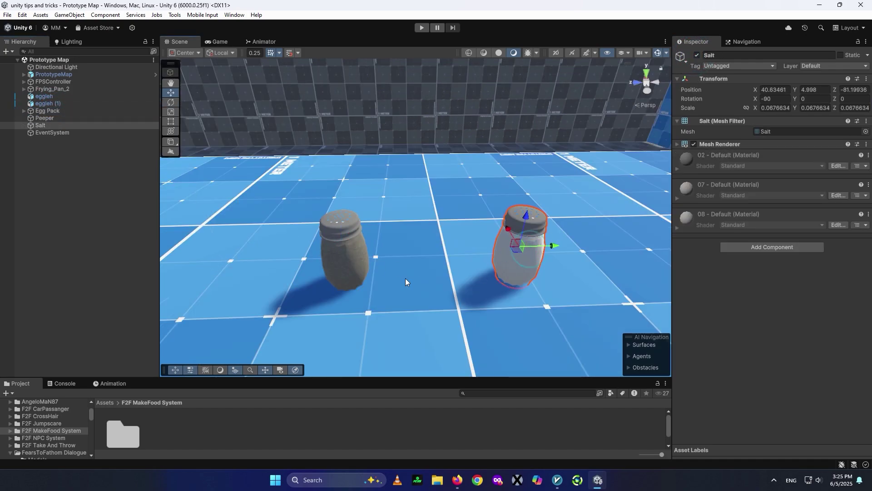
click(355, 255)
click(507, 257)
click(344, 254)
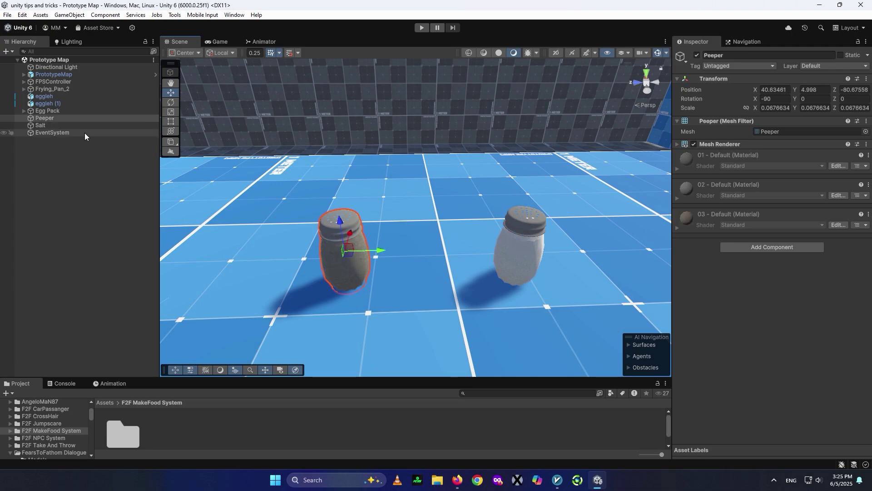
click(765, 250)
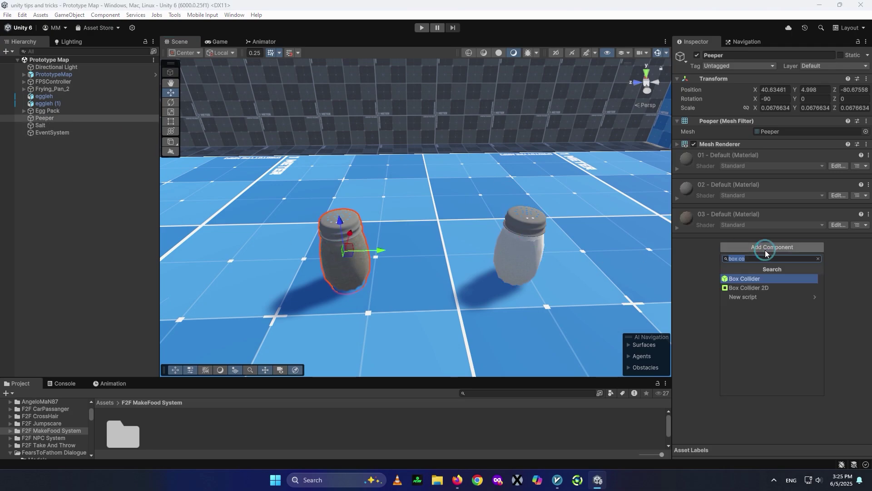
click(751, 278)
Step: Enlarge the Peeper shaker's Box Collider to about 4.0 in Y and 5.4 in Z, and extend its X size
right_drag(486, 285, 476, 282)
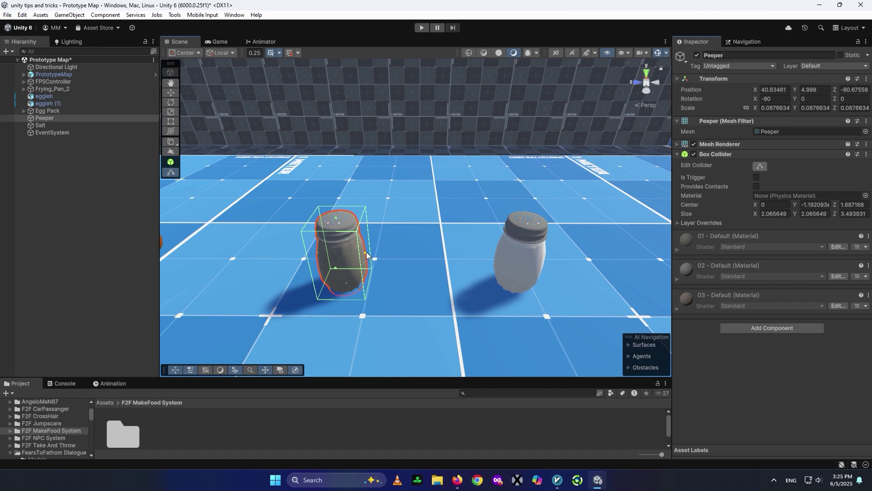
alt+drag(366, 251, 386, 252)
alt+drag(386, 251, 275, 245)
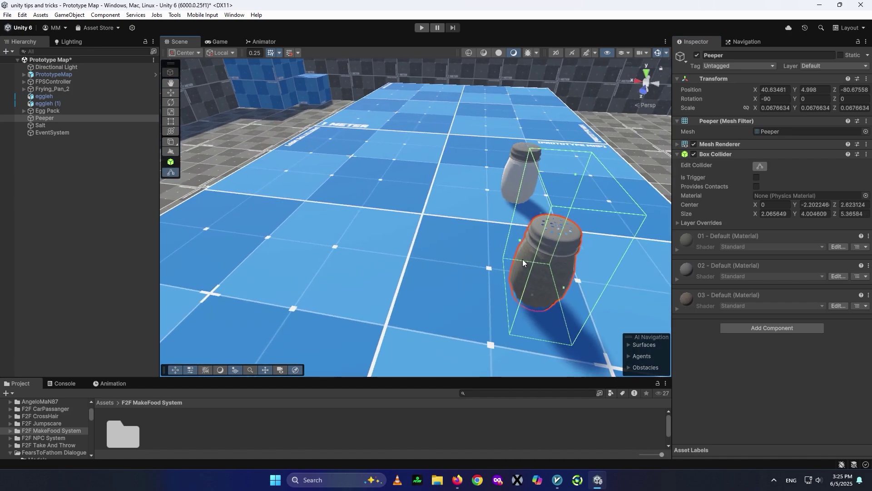
drag(354, 235, 332, 279)
Step: Add a Box Collider to the Salt shaker
right_drag(389, 232, 424, 260)
click(424, 260)
click(787, 248)
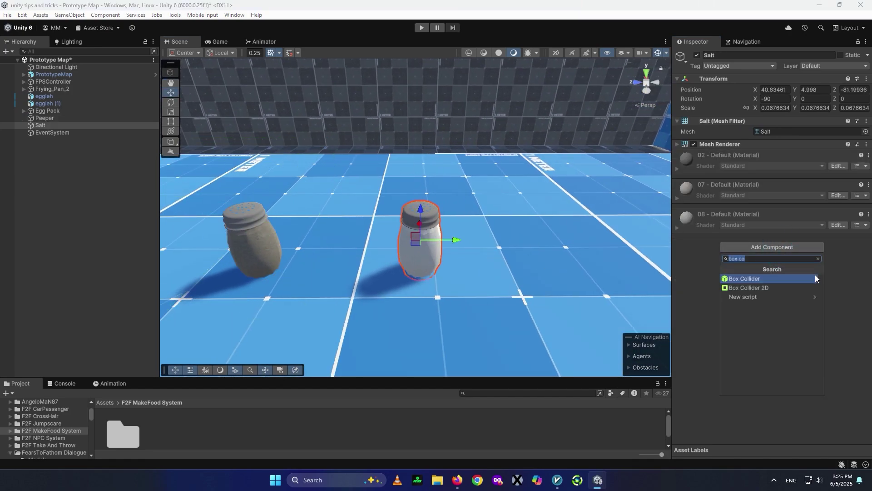
click(751, 279)
Step: Enlarge the Salt shaker's Box Collider to about 9.4 × 6.8 × 6.0 and save the scene
click(761, 165)
alt+drag(445, 234, 409, 237)
drag(346, 203, 346, 181)
alt+drag(347, 191, 323, 207)
drag(324, 207, 344, 209)
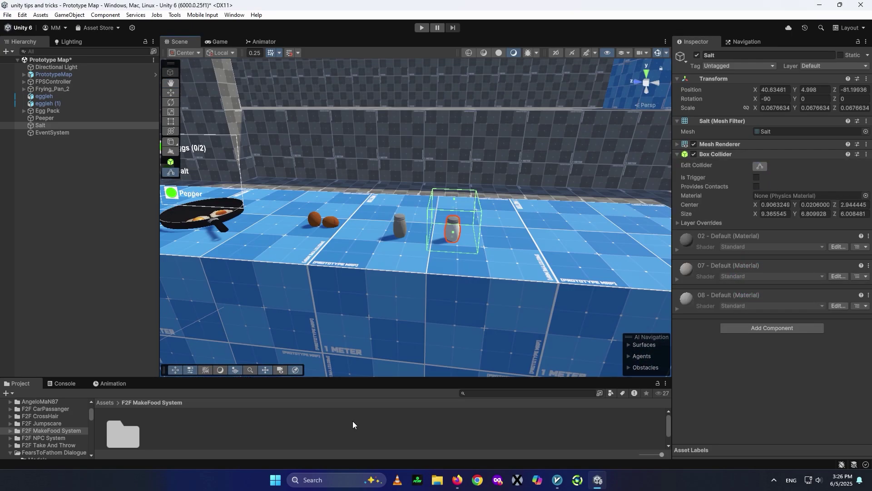
click(353, 420)
key(ctrl+s)
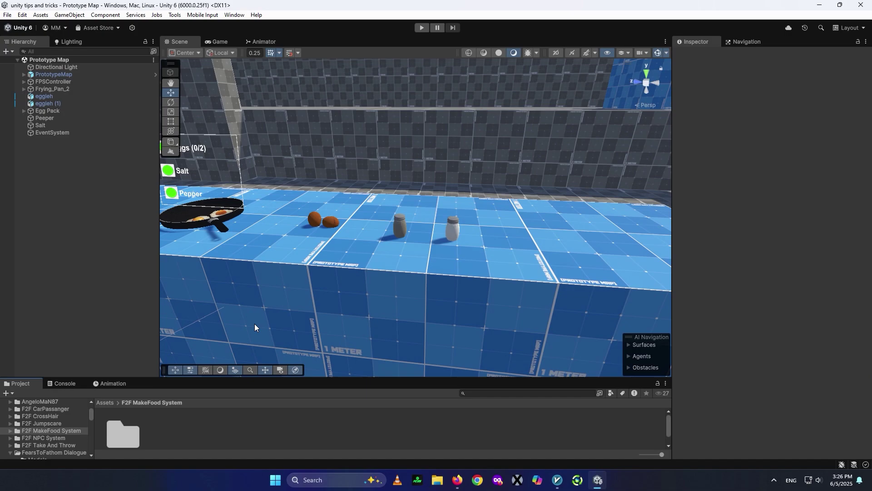
Step: Review the Peeper shaker's collider and run the scene in play mode
click(44, 118)
mouse_move(492, 280)
right_down()
mouse_move(436, 279)
mouse_move(505, 270)
right_up()
key(ctrl+p)
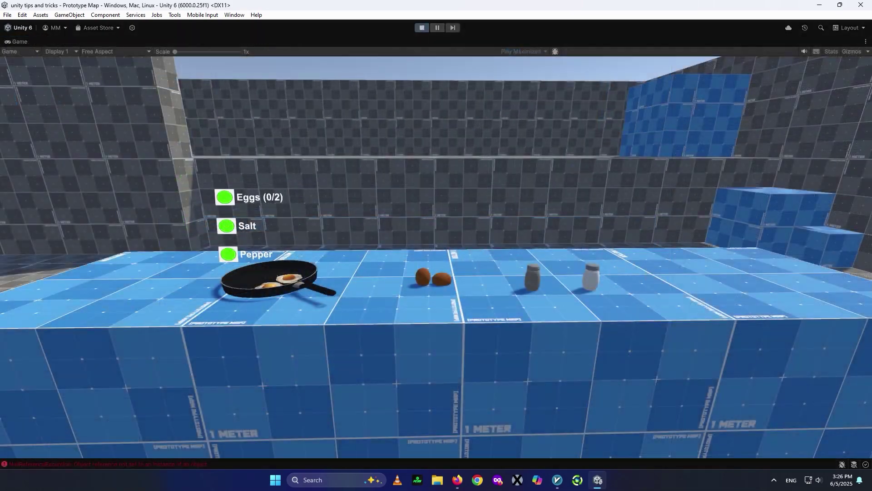